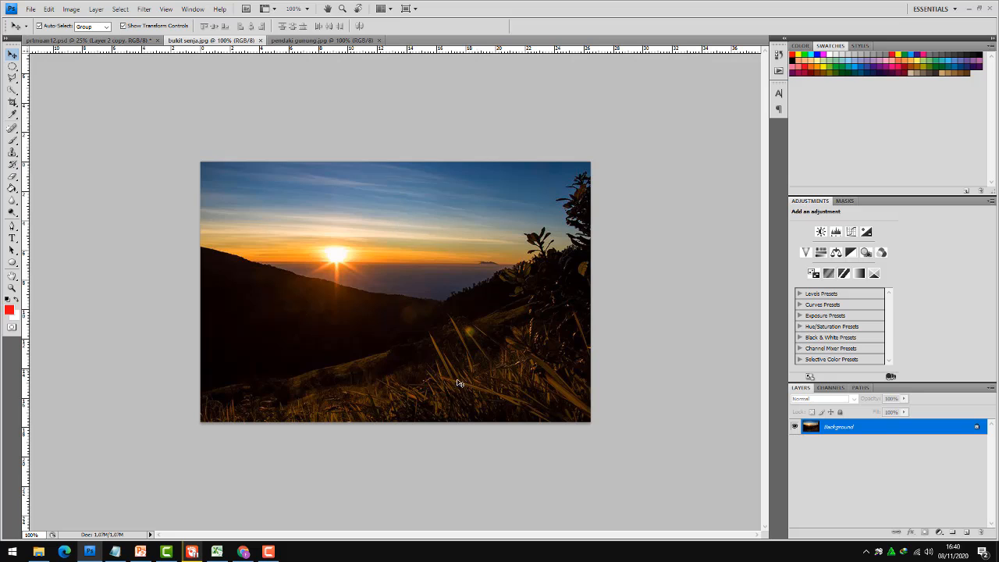
Step: In pendaki gunung.jpg, start a Pen tool path at the photo's lower edge and trace up the hiker's arm, shoulder and face
{"action": "left_click", "coordinate": [320, 40]}
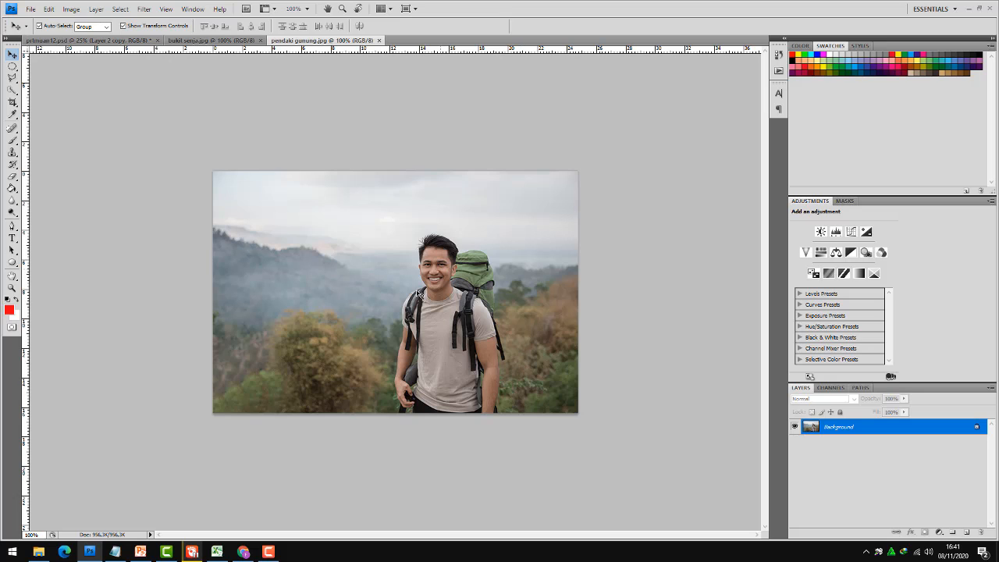
{"action": "left_click", "coordinate": [12, 226]}
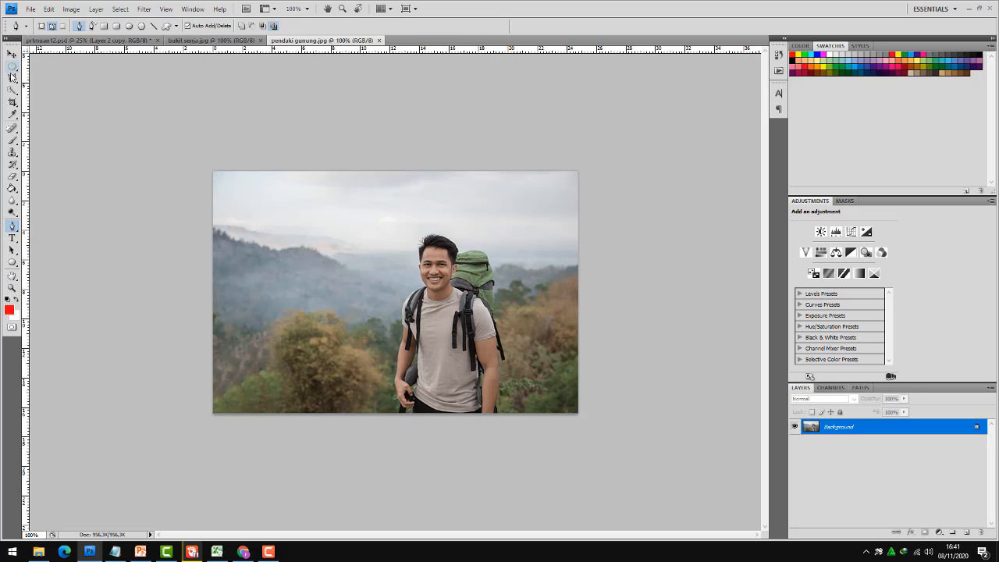
{"action": "left_click", "coordinate": [14, 78]}
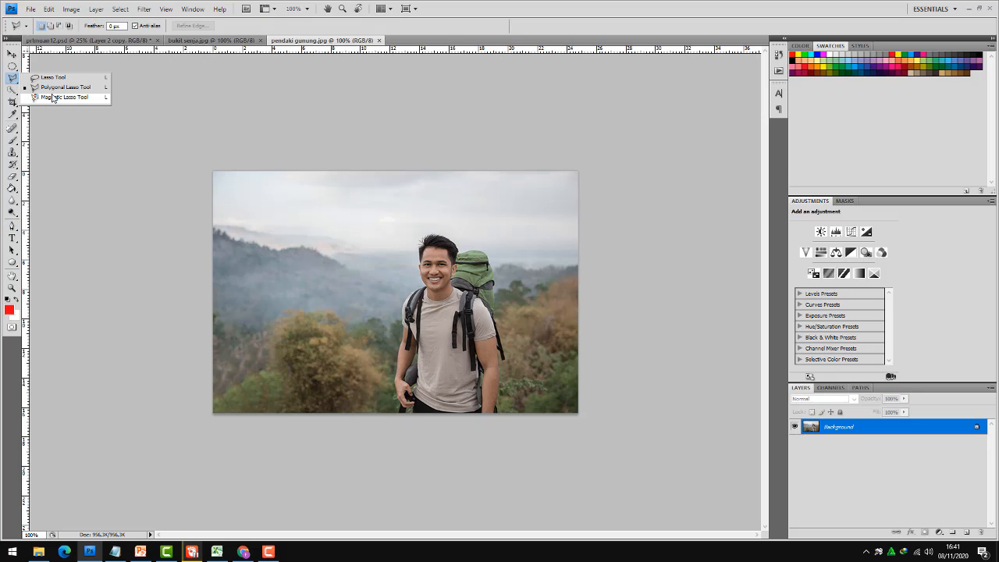
{"action": "left_click", "coordinate": [12, 226]}
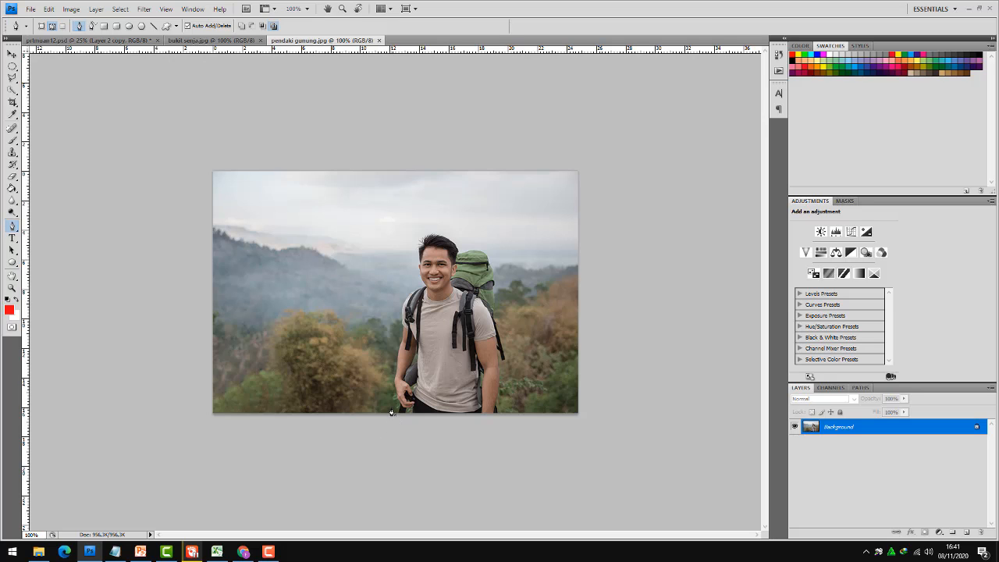
{"action": "scroll", "coordinate": [392, 412], "scroll_direction": "up", "scroll_amount": 1}
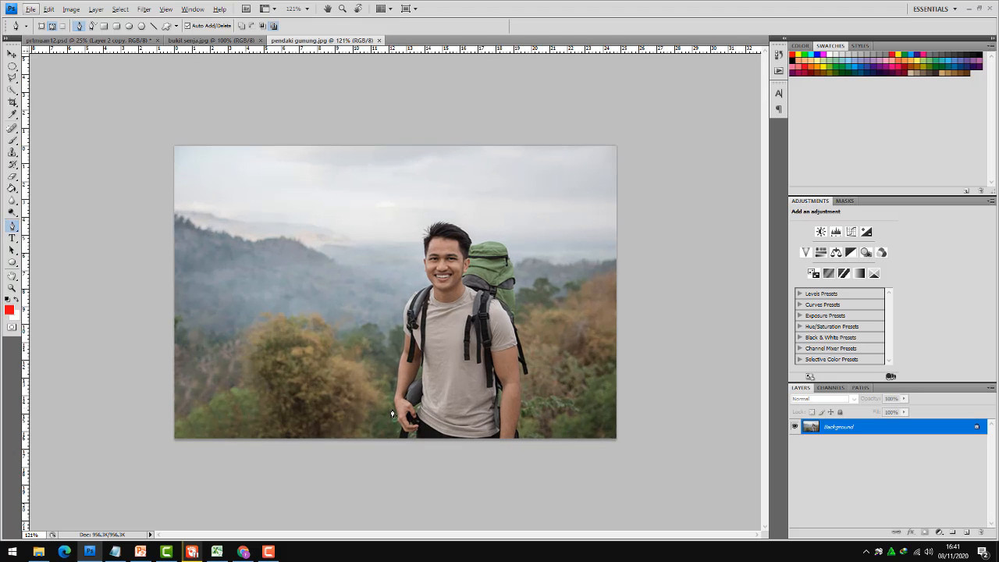
{"action": "scroll", "coordinate": [396, 434], "scroll_direction": "up", "scroll_amount": 2}
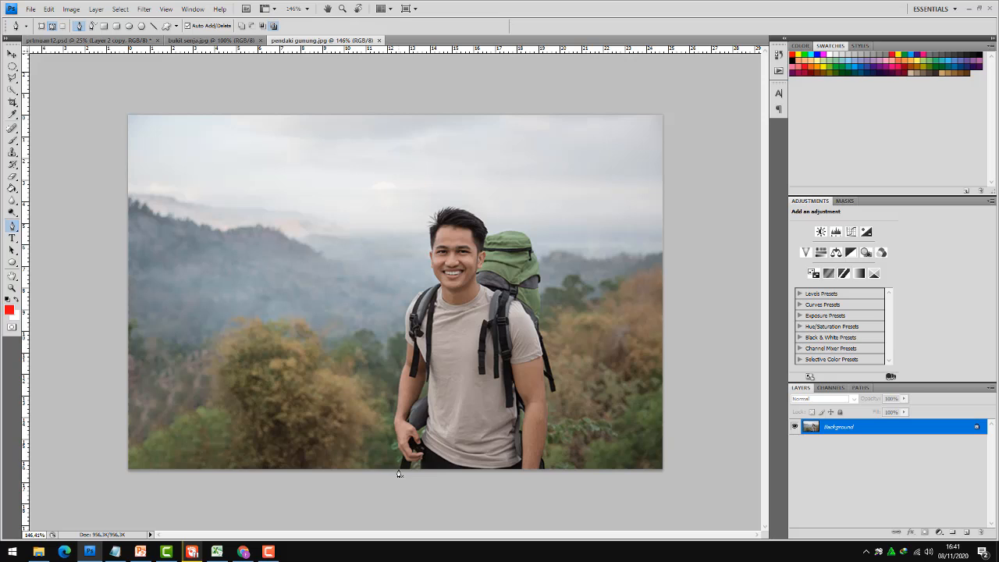
{"action": "left_click", "coordinate": [401, 461]}
{"action": "scroll", "coordinate": [397, 398], "scroll_direction": "up", "scroll_amount": 2}
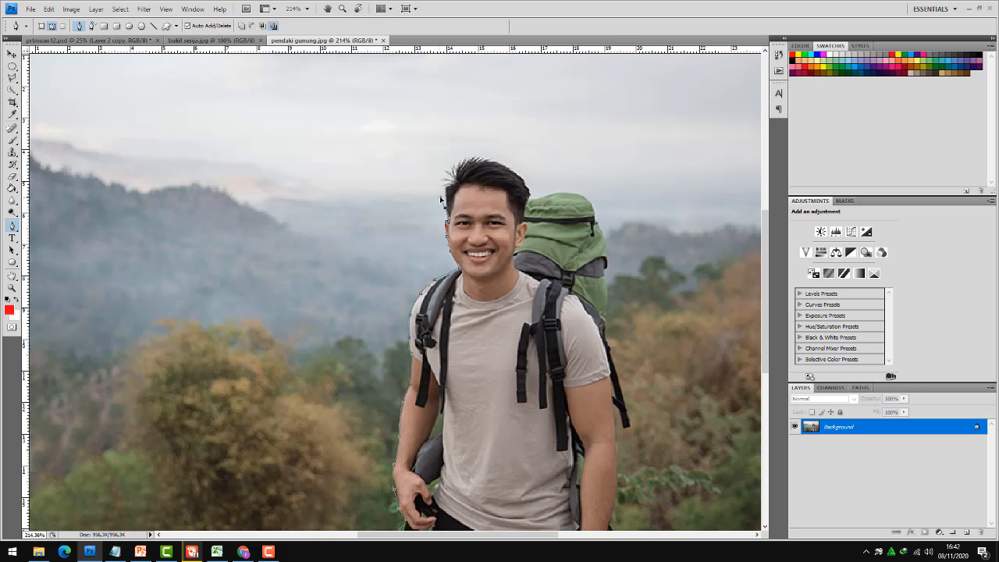
Step: Continue the path loosely around the hair, along the backpack and other arm, and close it at its starting point
{"action": "left_click_drag", "start_coordinate": [441, 169], "coordinate": [446, 160]}
{"action": "left_click", "coordinate": [530, 199]}
{"action": "left_click", "coordinate": [547, 192]}
{"action": "left_click", "coordinate": [554, 192]}
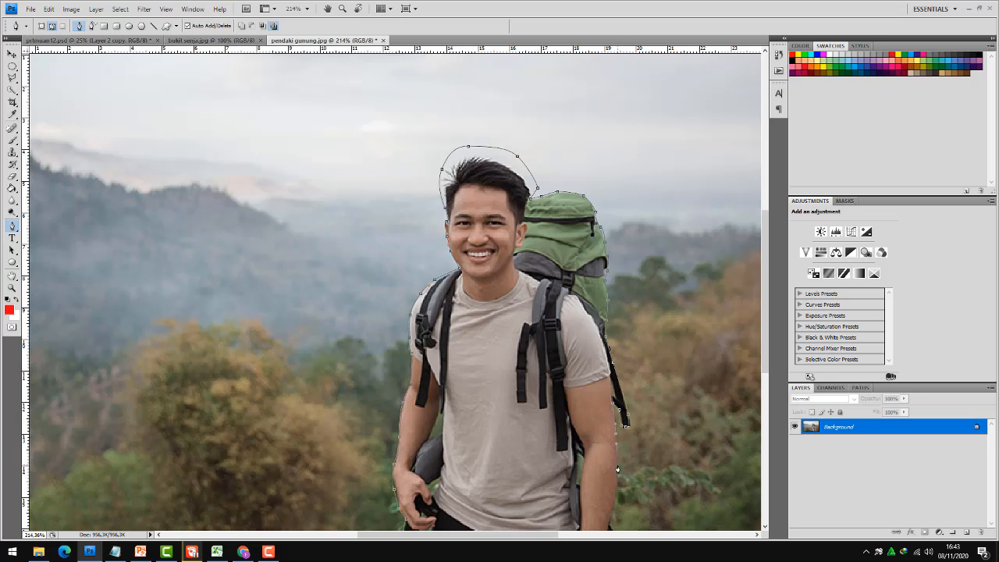
{"action": "scroll", "coordinate": [618, 479], "scroll_direction": "down", "scroll_amount": 2}
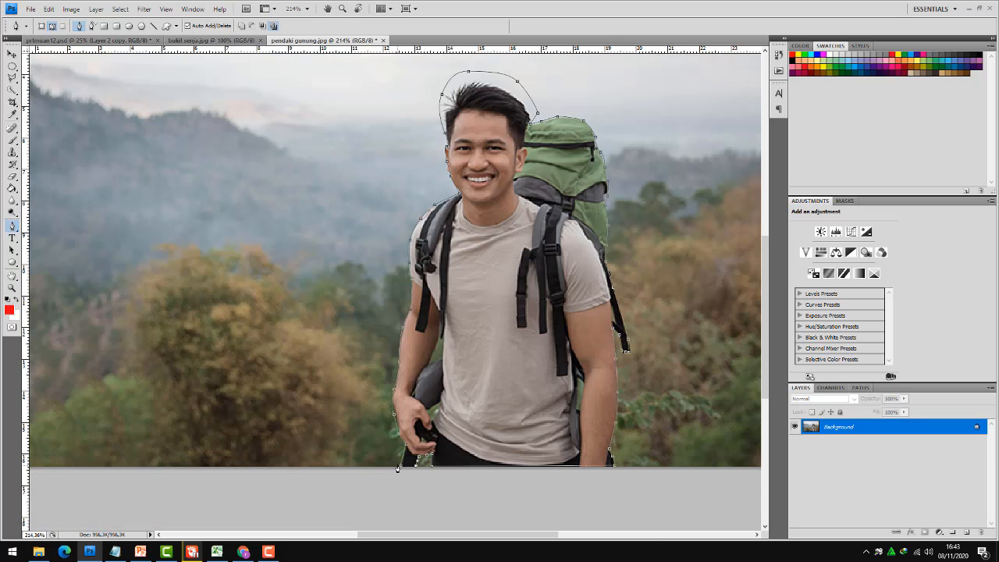
{"action": "left_click", "coordinate": [400, 469]}
Step: Convert the closed path around the hiker into a new anti-aliased selection with a feather radius of 0 pixels
{"action": "right_click", "coordinate": [432, 430]}
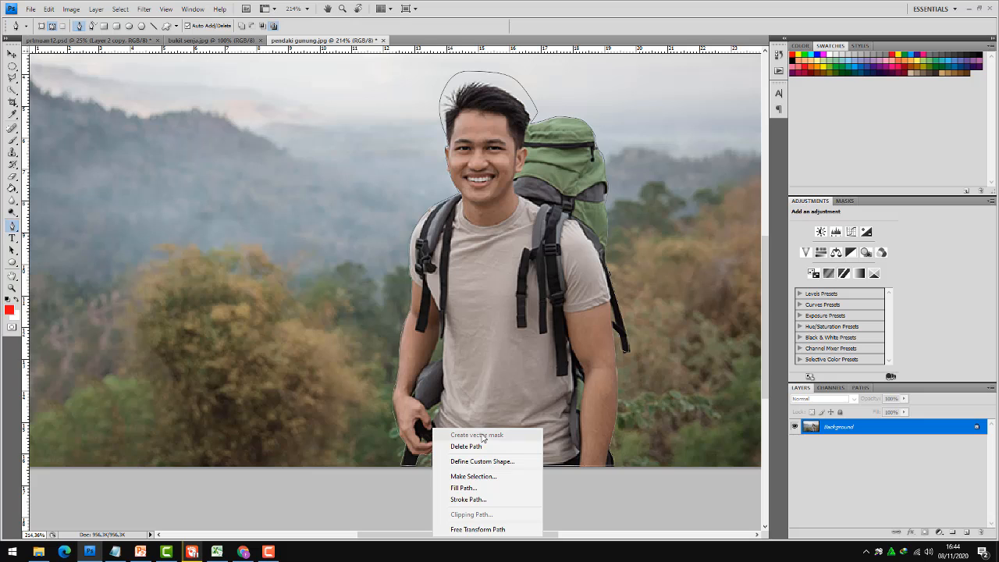
{"action": "left_click", "coordinate": [477, 476]}
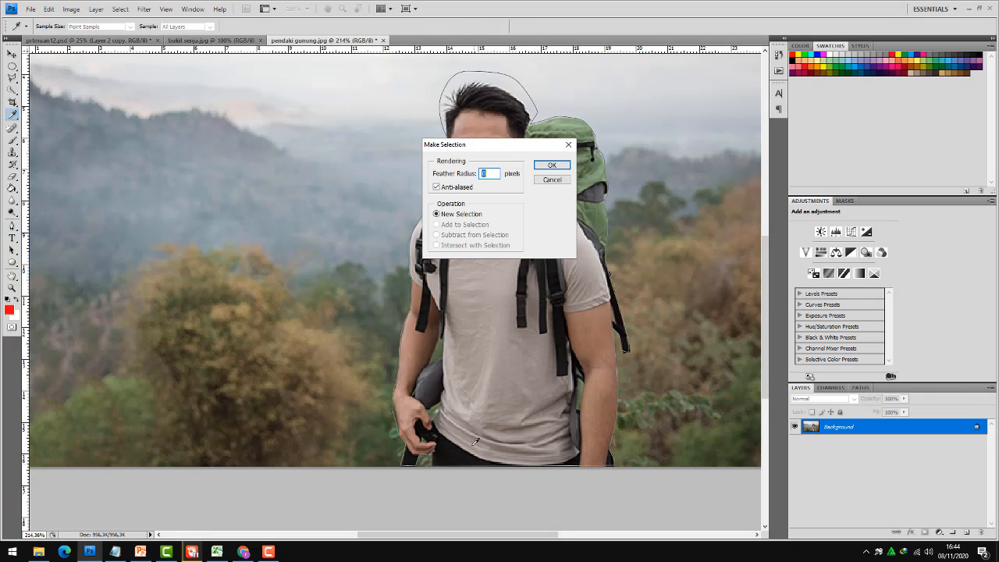
{"action": "left_click", "coordinate": [549, 165]}
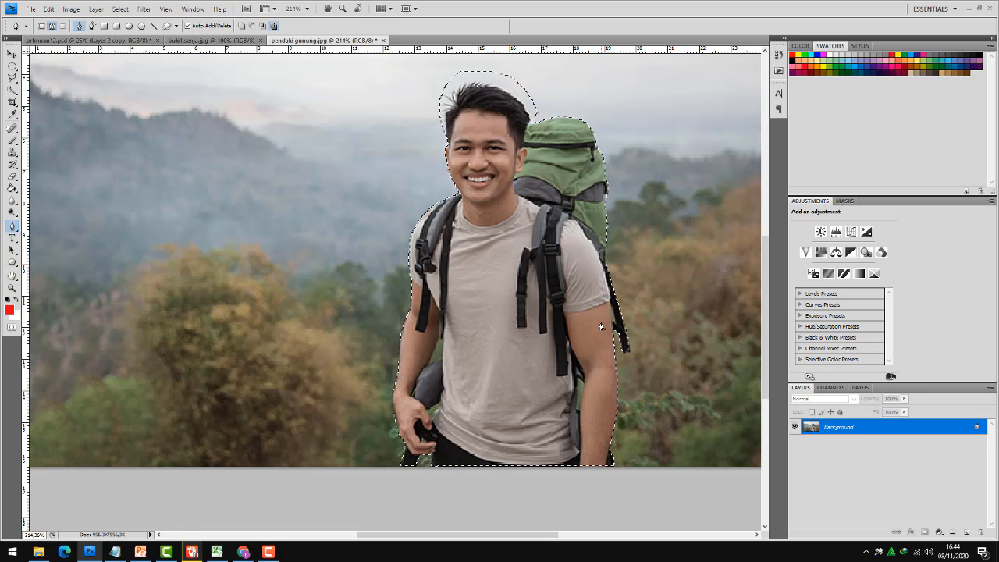
Step: Copy the selected hiker to a new layer and hide the Background layer
{"action": "key", "text": "ctrl+j"}
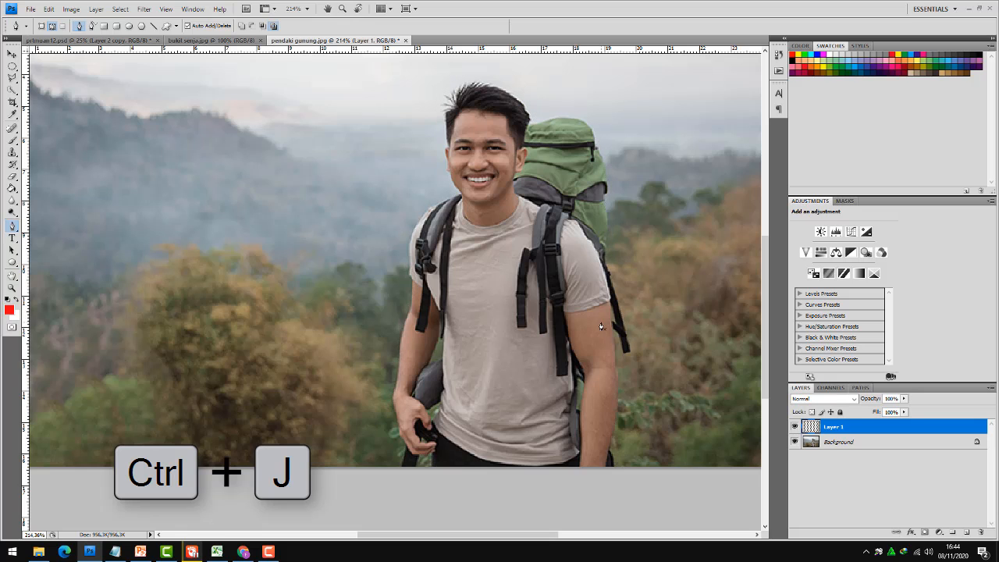
{"action": "left_click", "coordinate": [794, 442]}
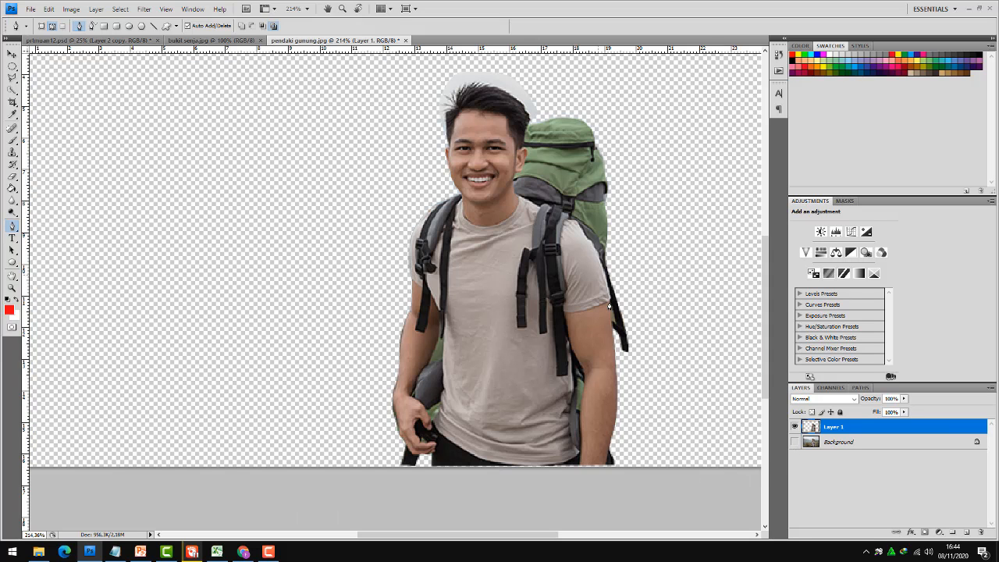
{"action": "scroll", "coordinate": [638, 357], "scroll_direction": "up", "scroll_amount": 1}
{"action": "scroll", "coordinate": [638, 356], "scroll_direction": "up", "scroll_amount": 1}
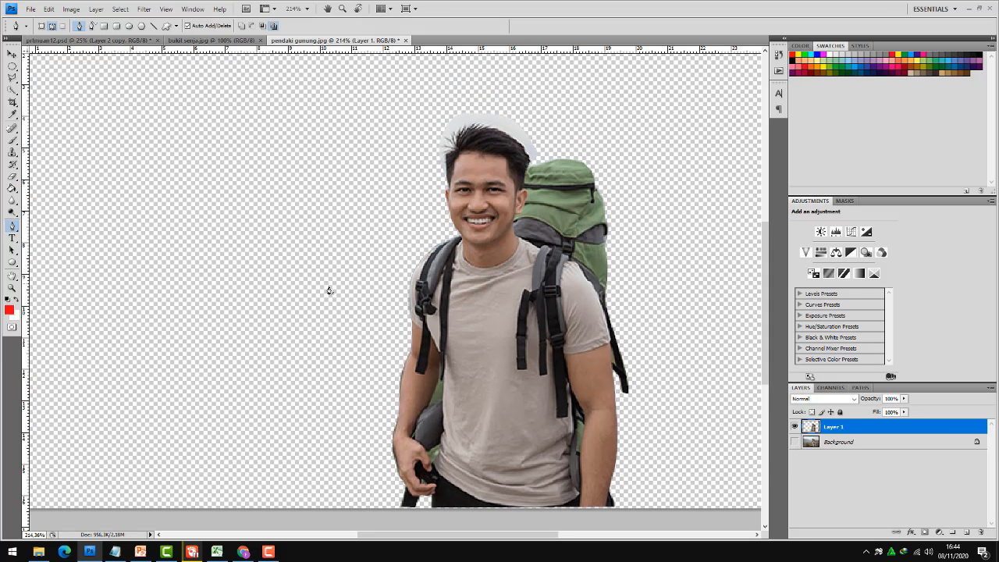
Step: Move the cut-out hiker into bukit senja.jpg and place him on the right side of the sunset, flush with the photo's lower edge
{"action": "left_click", "coordinate": [12, 55]}
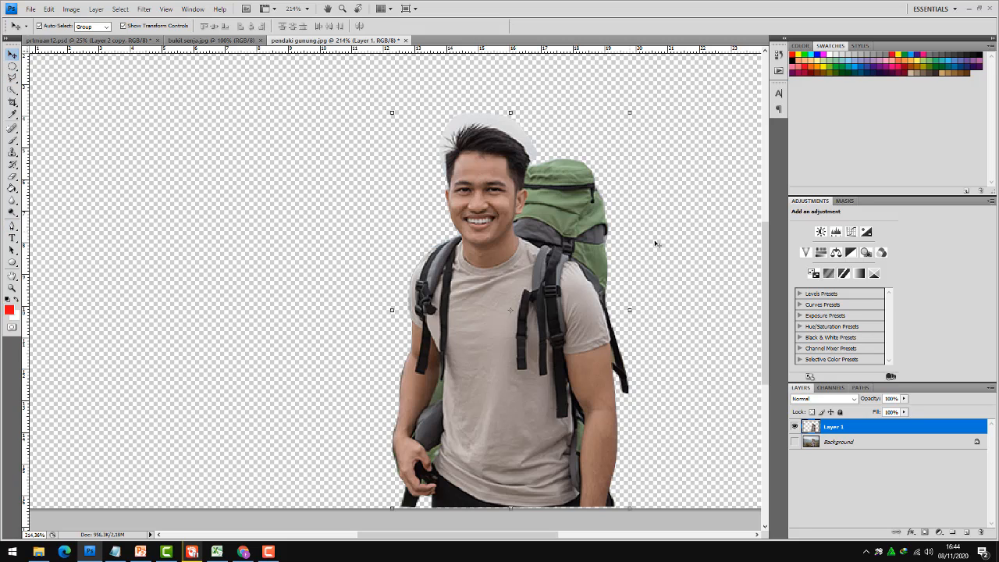
{"action": "scroll", "coordinate": [629, 334], "scroll_direction": "down", "scroll_amount": 1}
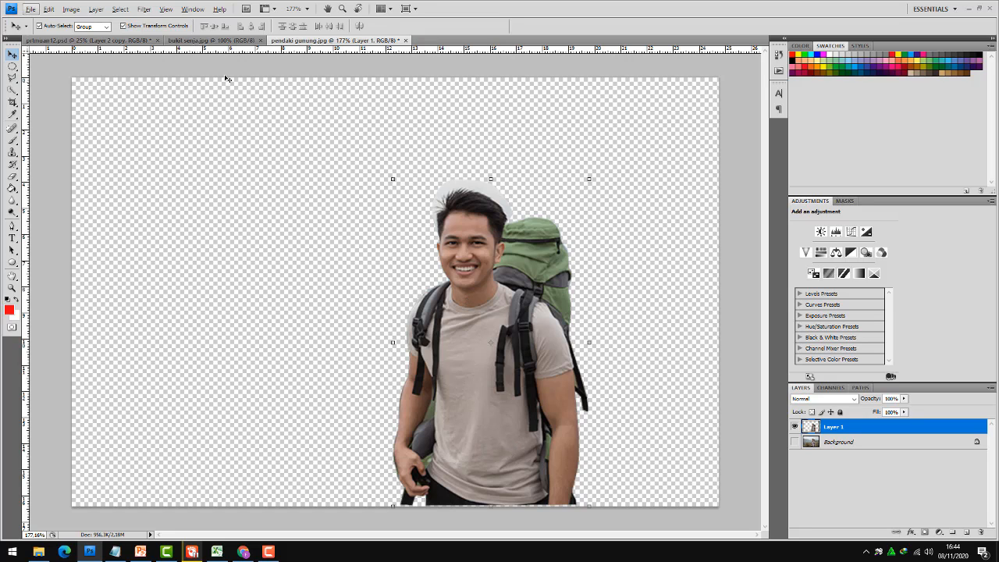
{"action": "left_click", "coordinate": [206, 40]}
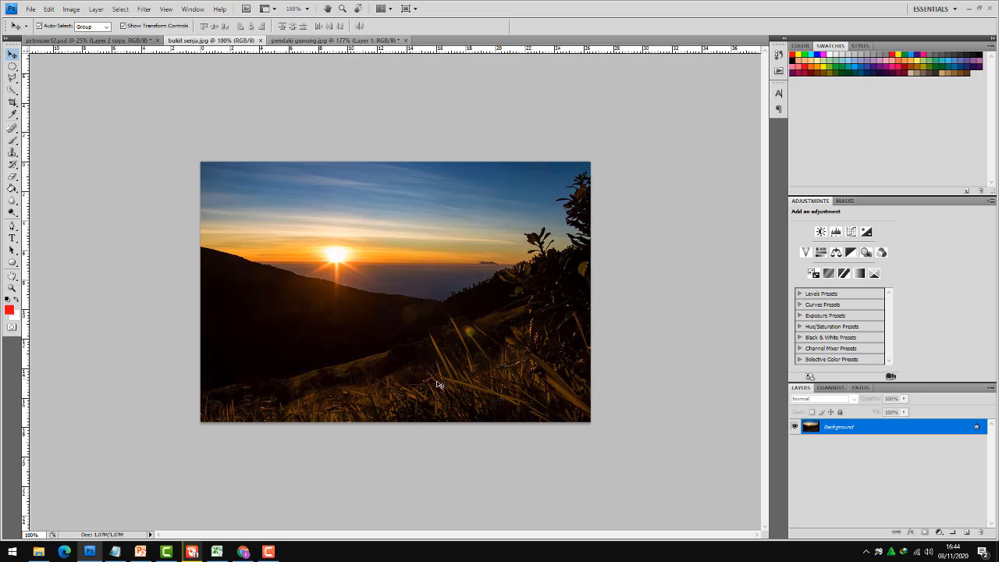
{"action": "left_click", "coordinate": [367, 42]}
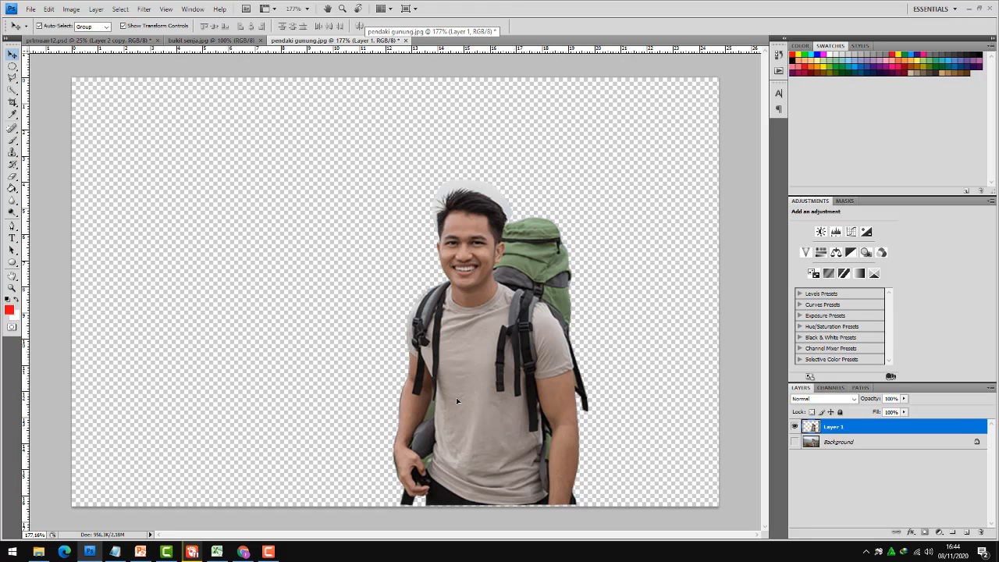
{"action": "left_click_drag", "start_coordinate": [455, 397], "coordinate": [457, 286]}
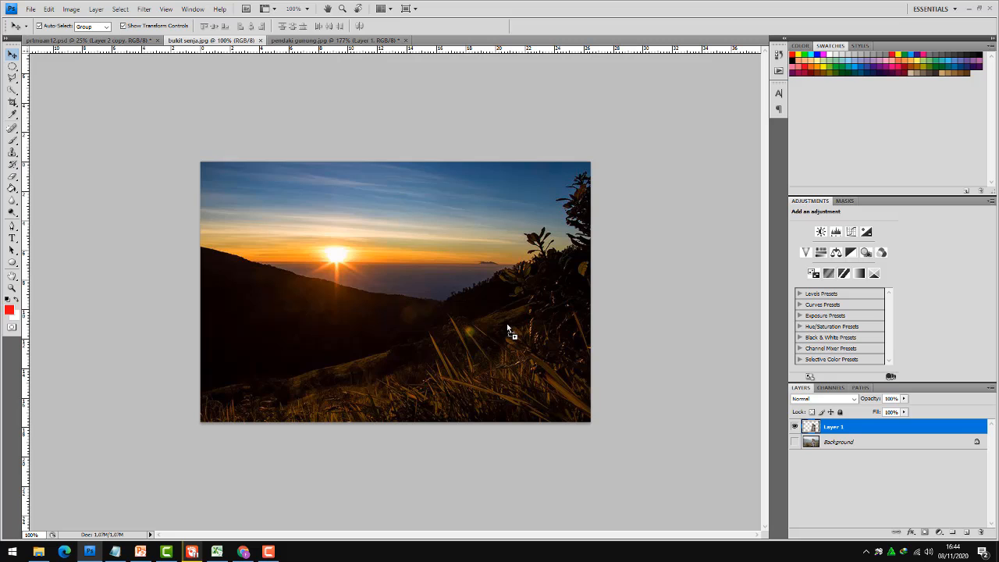
{"action": "left_click_drag", "start_coordinate": [507, 323], "coordinate": [518, 371]}
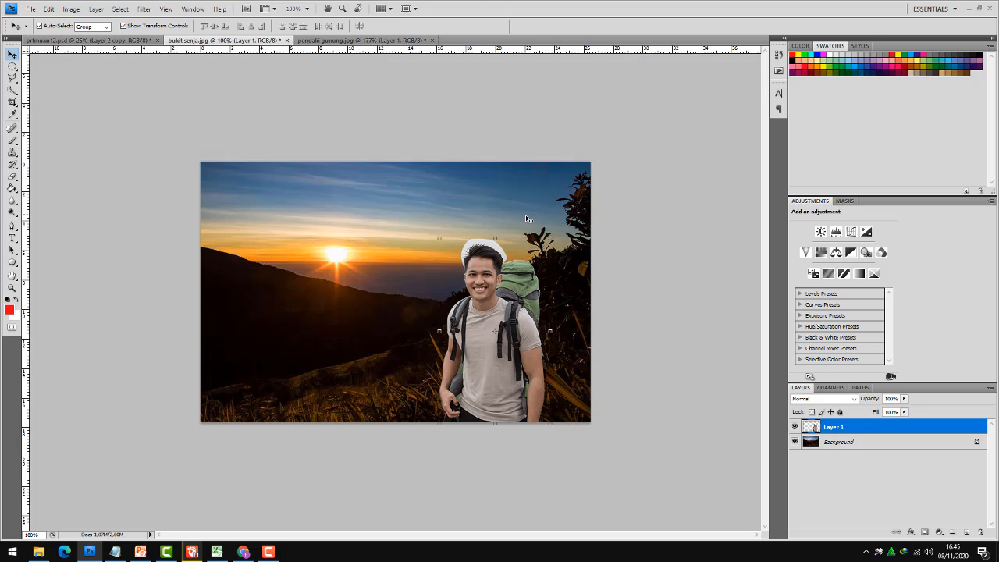
Step: Set up the Background Eraser tool with a brush diameter of 19 px for the hiker's layer
{"action": "scroll", "coordinate": [514, 240], "scroll_direction": "up", "scroll_amount": 5}
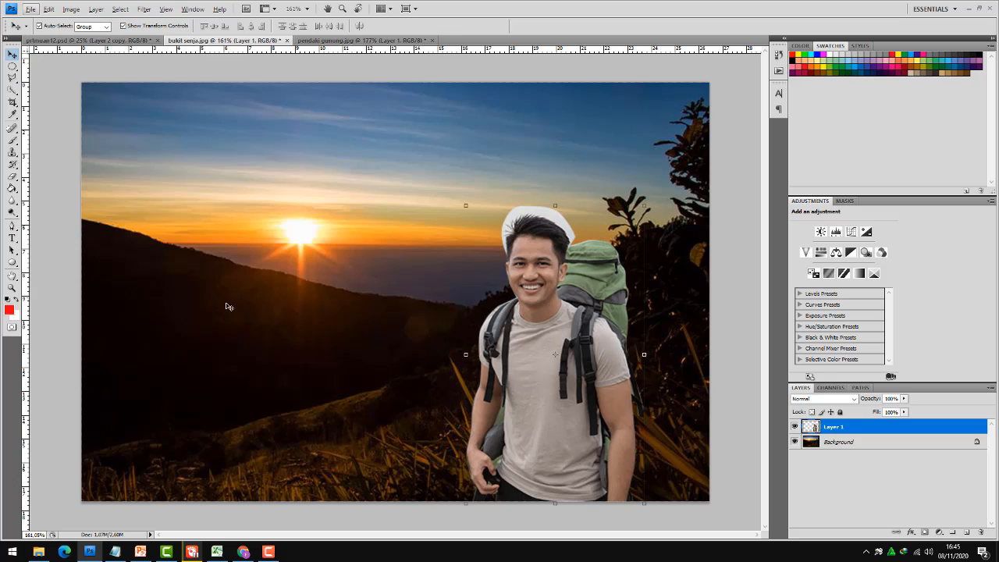
{"action": "left_click", "coordinate": [12, 178]}
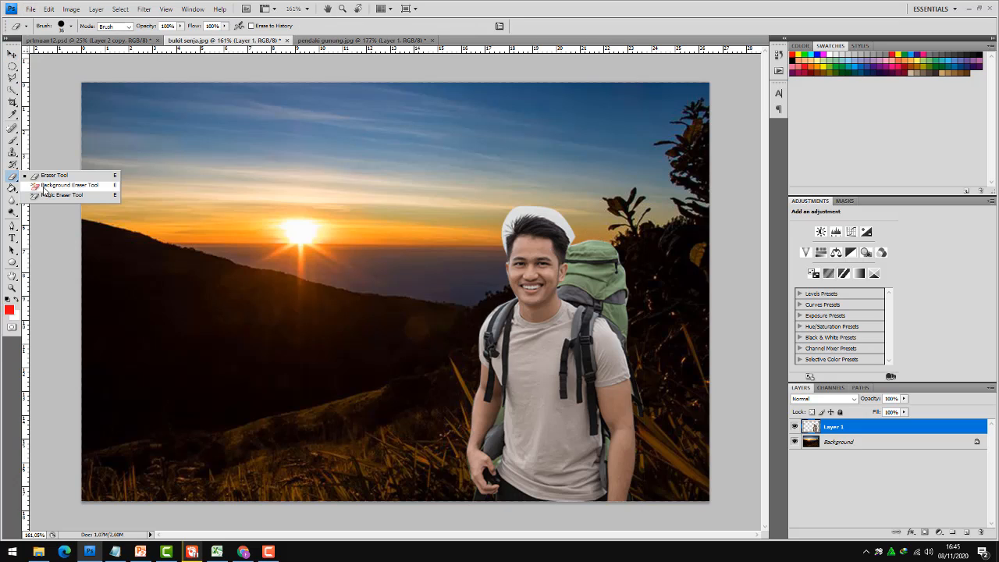
{"action": "left_click", "coordinate": [47, 185]}
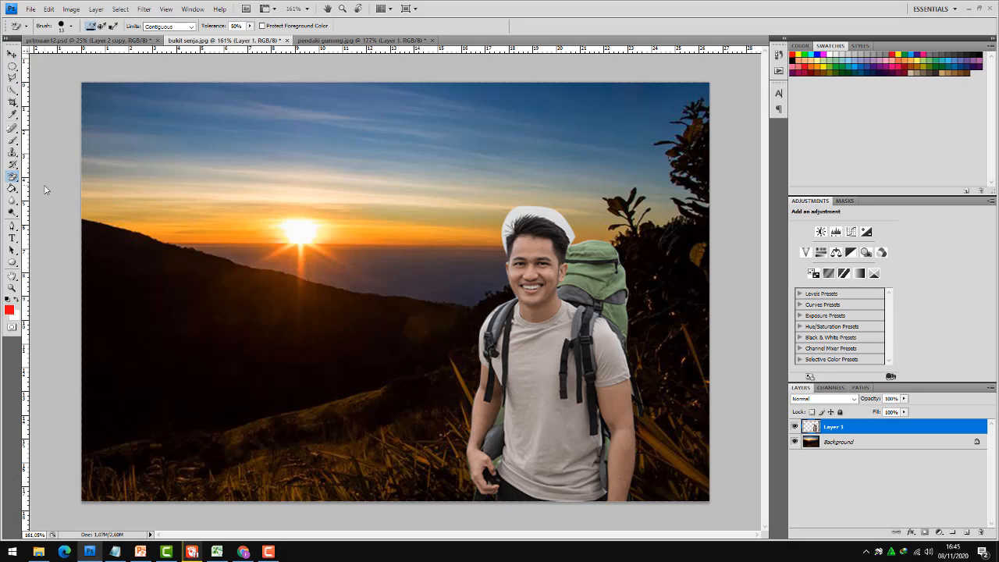
{"action": "right_click", "coordinate": [561, 223]}
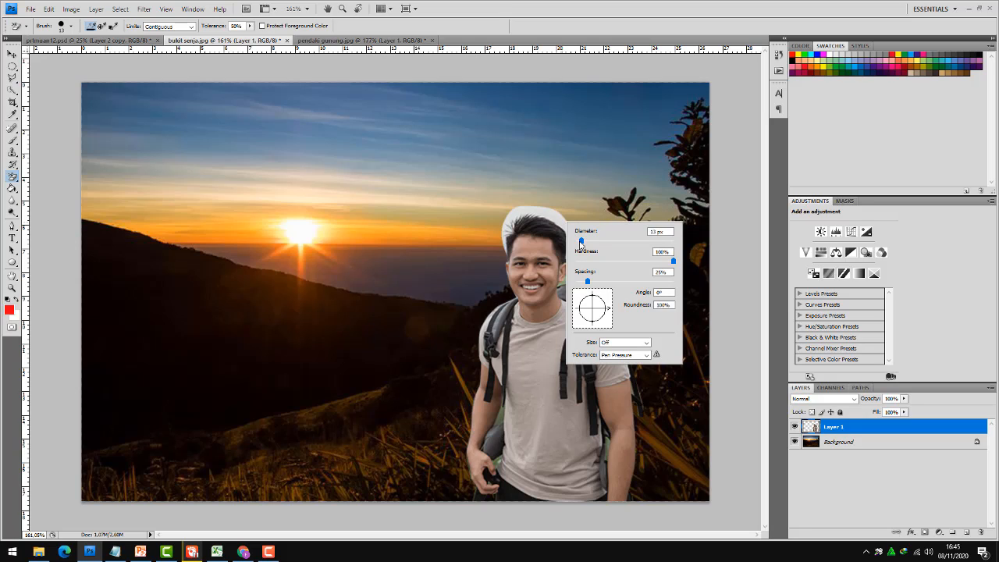
{"action": "left_click_drag", "start_coordinate": [579, 240], "coordinate": [588, 243]}
Step: Erase the leftover pale sky around the hiker's hair with the Background Eraser
{"action": "left_click_drag", "start_coordinate": [587, 241], "coordinate": [545, 214]}
{"action": "left_click", "coordinate": [557, 218]}
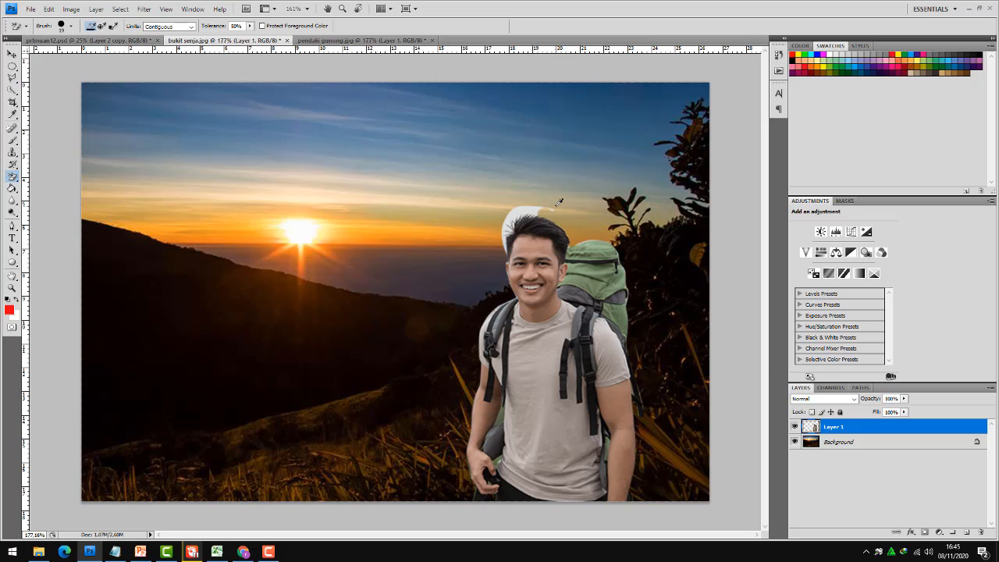
{"action": "scroll", "coordinate": [570, 202], "scroll_direction": "up", "scroll_amount": 1}
{"action": "key", "text": "alt"}
{"action": "mouse_move", "coordinate": [566, 201]}
{"action": "left_mouse_down"}
{"action": "mouse_move", "coordinate": [522, 212]}
{"action": "mouse_move", "coordinate": [520, 202]}
{"action": "left_mouse_up"}
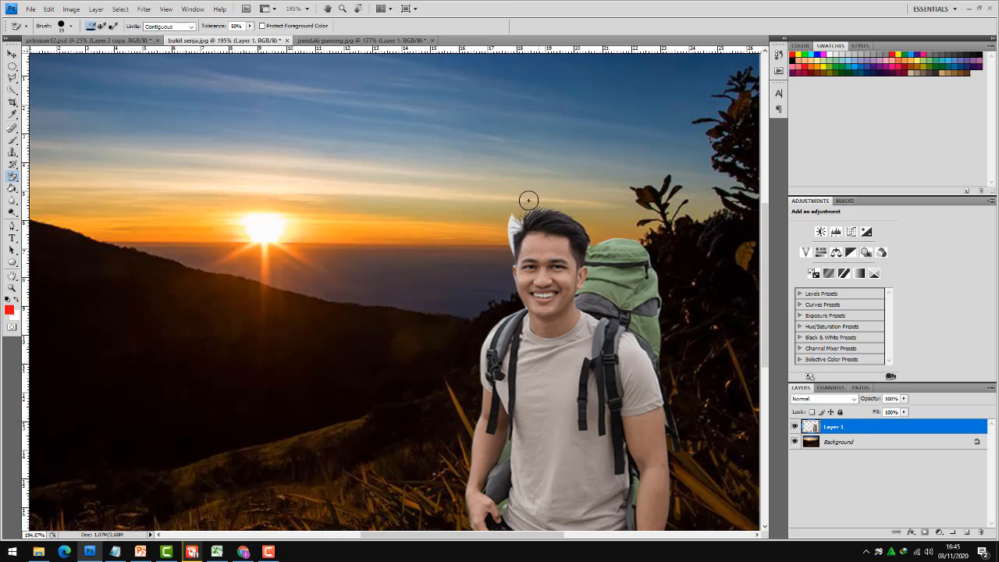
{"action": "mouse_move", "coordinate": [515, 214]}
{"action": "left_mouse_down"}
{"action": "mouse_move", "coordinate": [507, 215]}
{"action": "mouse_move", "coordinate": [510, 245]}
{"action": "left_mouse_up"}
{"action": "scroll", "coordinate": [524, 289], "scroll_direction": "down", "scroll_amount": 2}
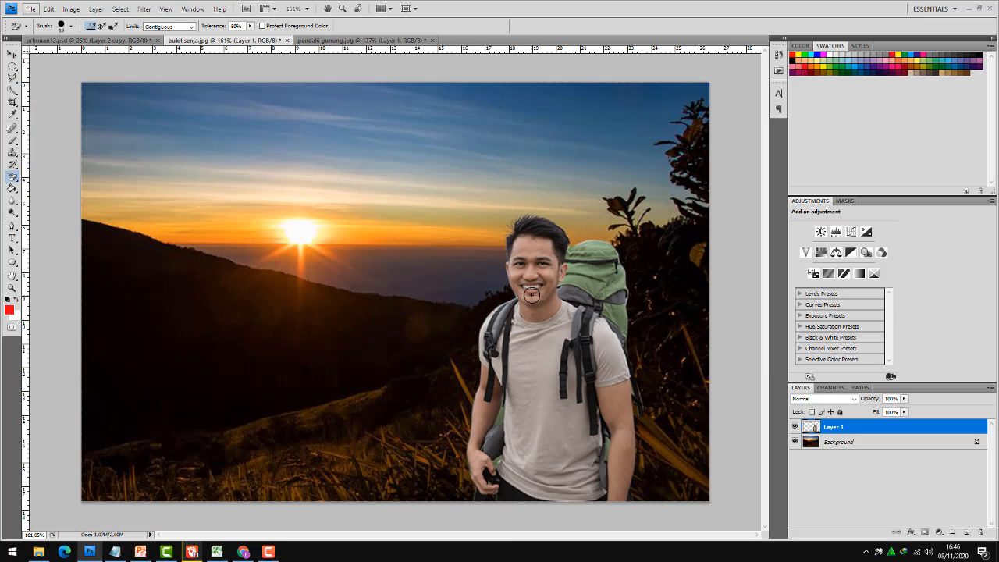
Step: Add a Curves adjustment layer above the hiker's layer, Layer 1
{"action": "left_click", "coordinate": [11, 54]}
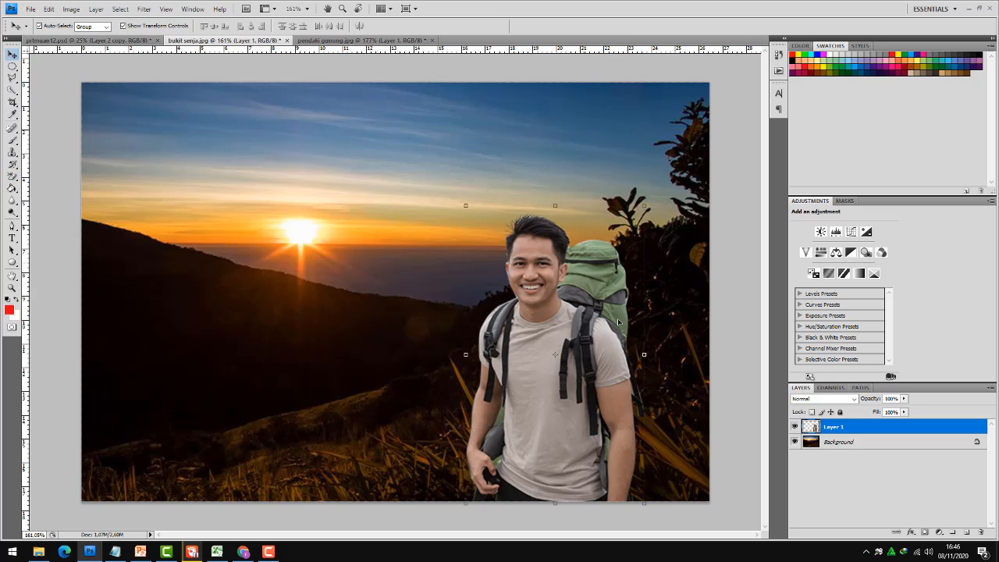
{"action": "left_click", "coordinate": [391, 440]}
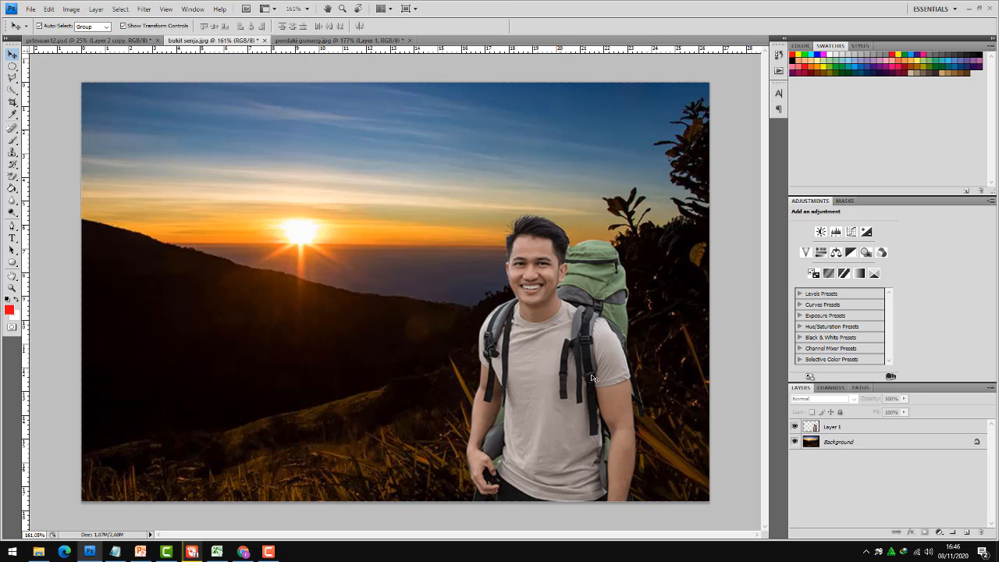
{"action": "left_click", "coordinate": [848, 429]}
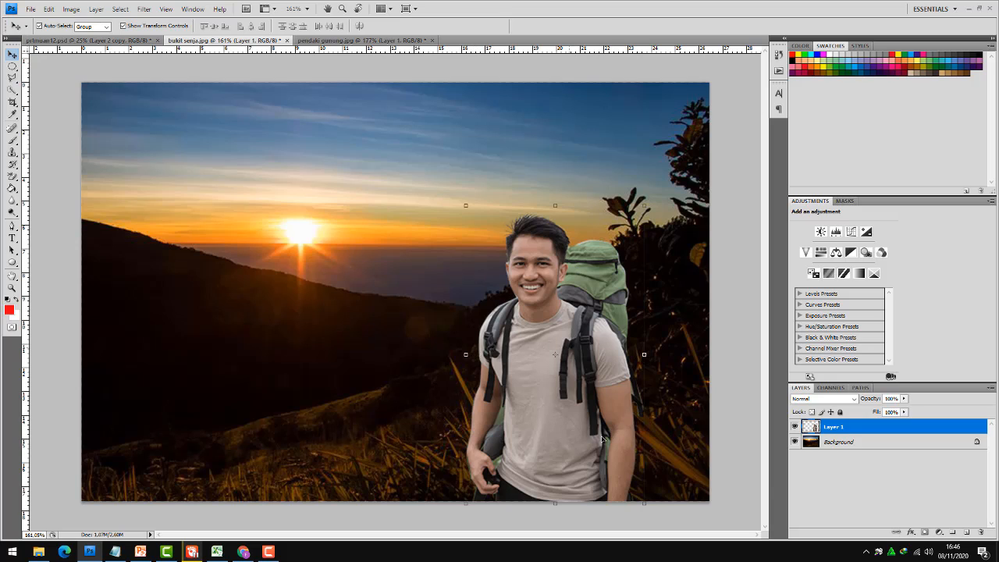
{"action": "left_click", "coordinate": [939, 532]}
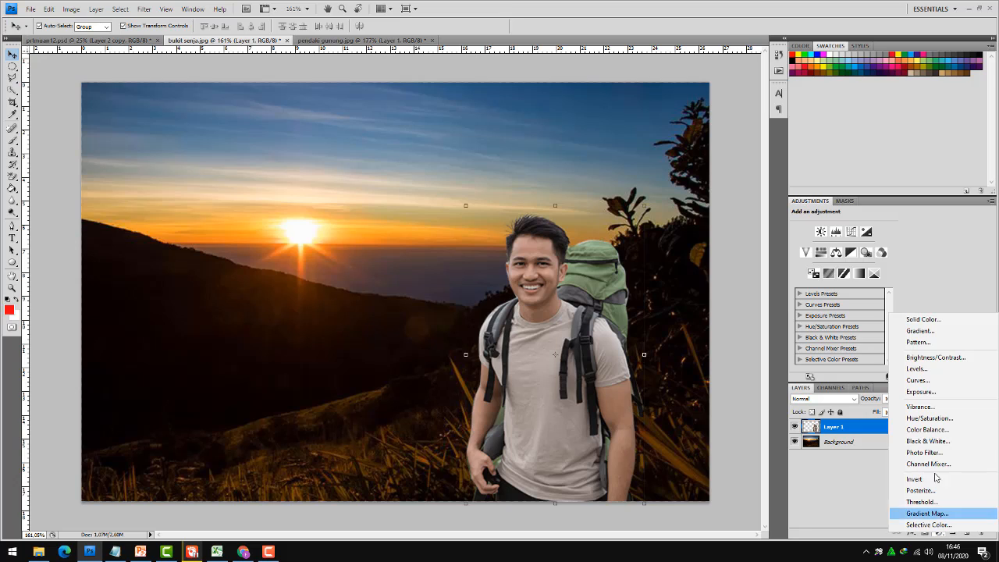
{"action": "left_click", "coordinate": [918, 380]}
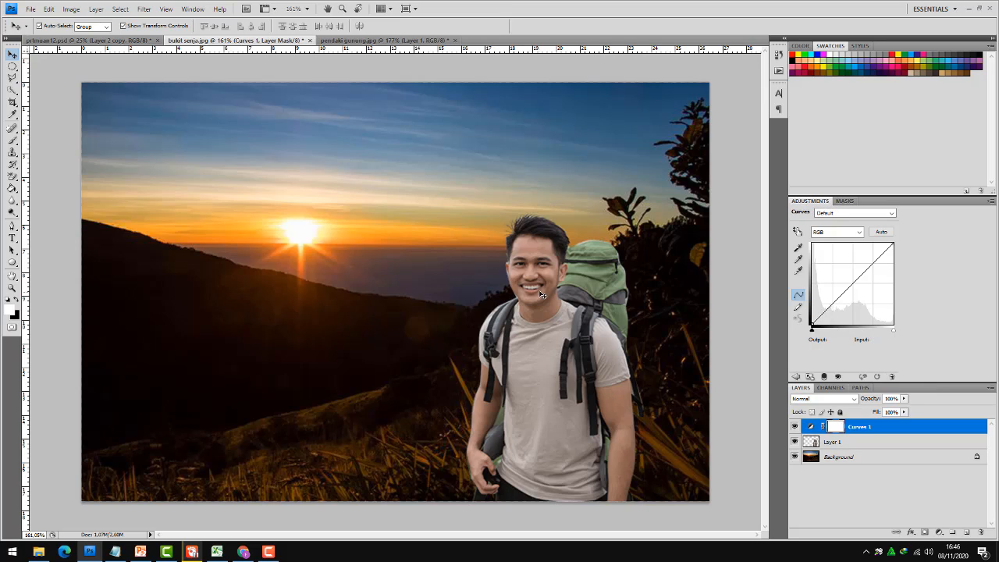
Step: Raise the Red channel curve of the Curves 1 adjustment to output 122 at input 95
{"action": "left_click", "coordinate": [859, 232]}
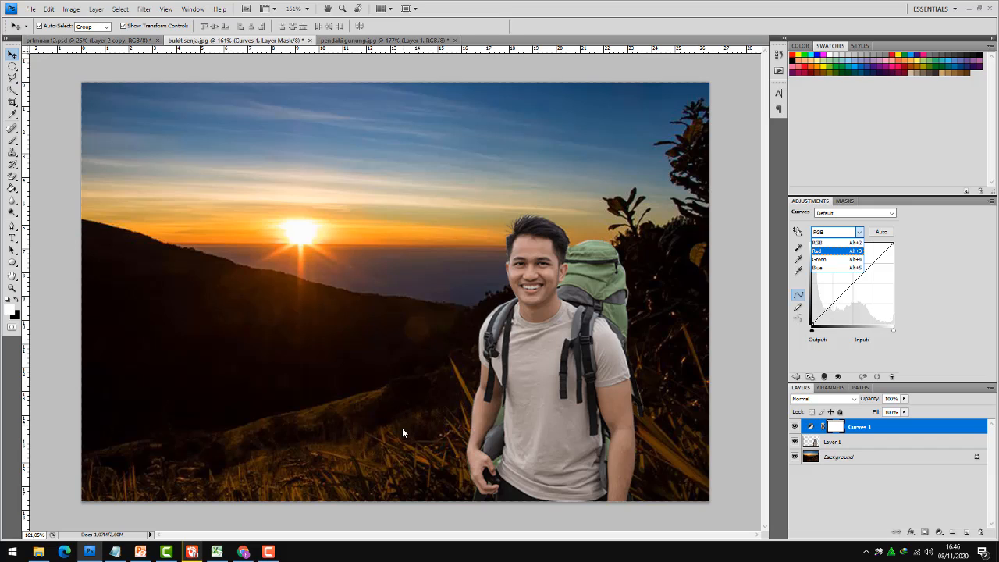
{"action": "left_click", "coordinate": [843, 251]}
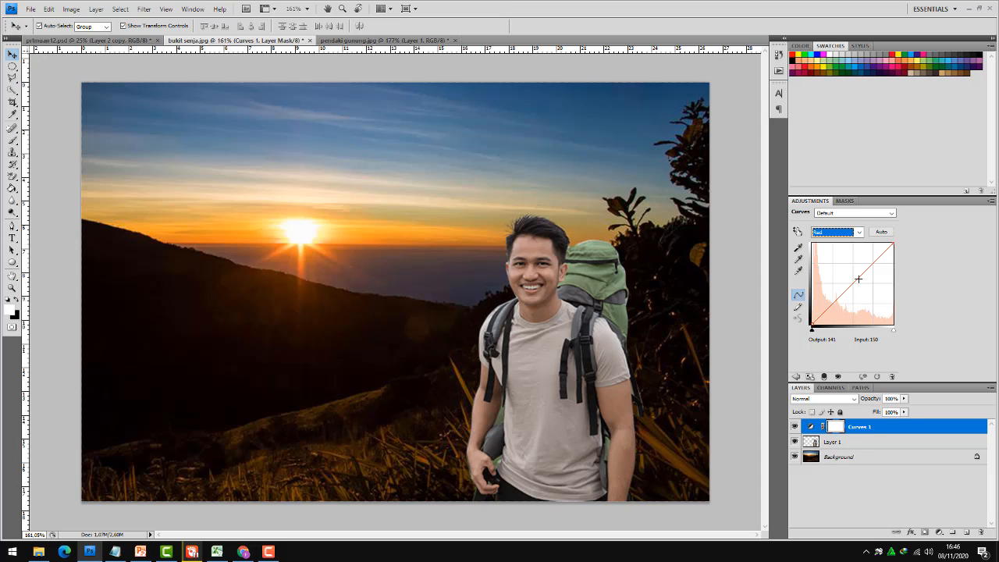
{"action": "mouse_move", "coordinate": [856, 279]}
{"action": "left_mouse_down"}
{"action": "mouse_move", "coordinate": [863, 287]}
{"action": "mouse_move", "coordinate": [846, 279]}
{"action": "left_mouse_up"}
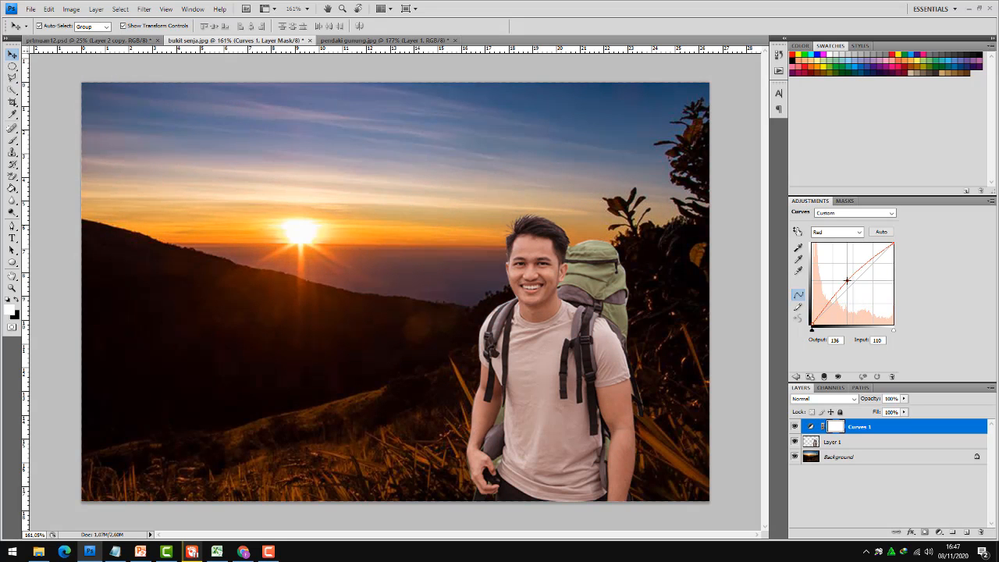
{"action": "left_click_drag", "start_coordinate": [846, 280], "coordinate": [846, 278]}
{"action": "left_click_drag", "start_coordinate": [846, 278], "coordinate": [842, 285]}
Step: Lower the Green channel curve of the Curves 1 adjustment to output 140 at input 165
{"action": "left_click", "coordinate": [859, 232]}
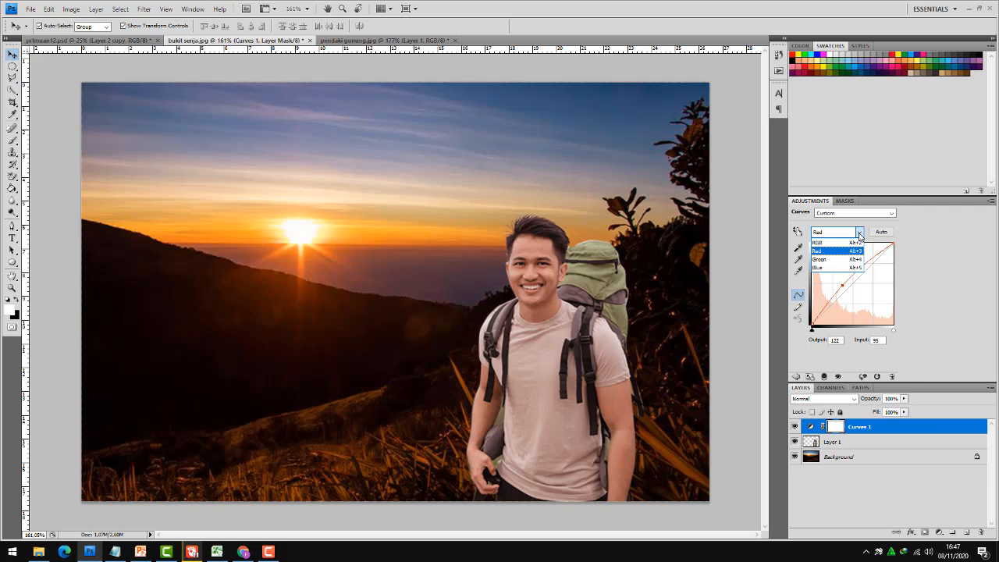
{"action": "left_click", "coordinate": [829, 263]}
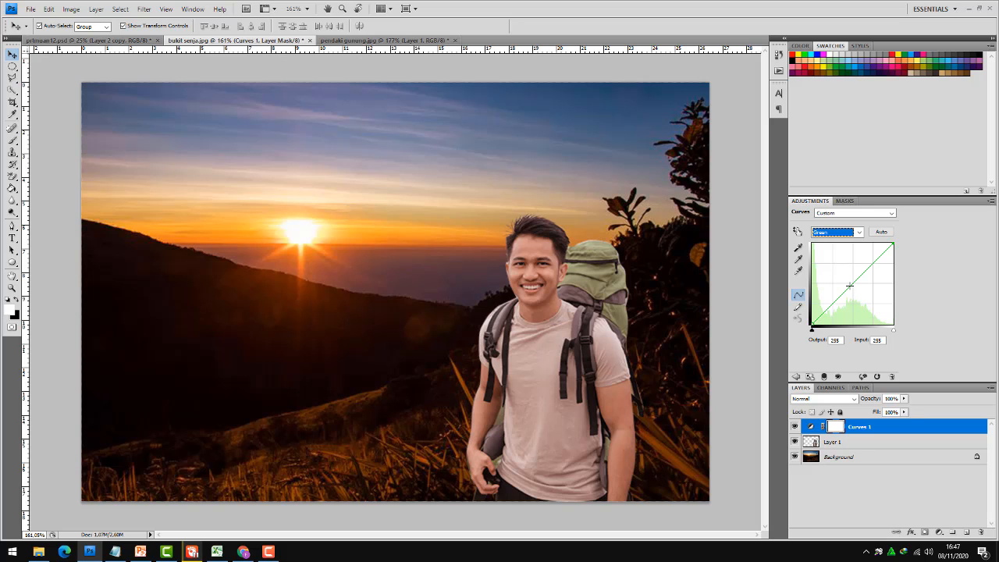
{"action": "left_click_drag", "start_coordinate": [849, 286], "coordinate": [859, 284]}
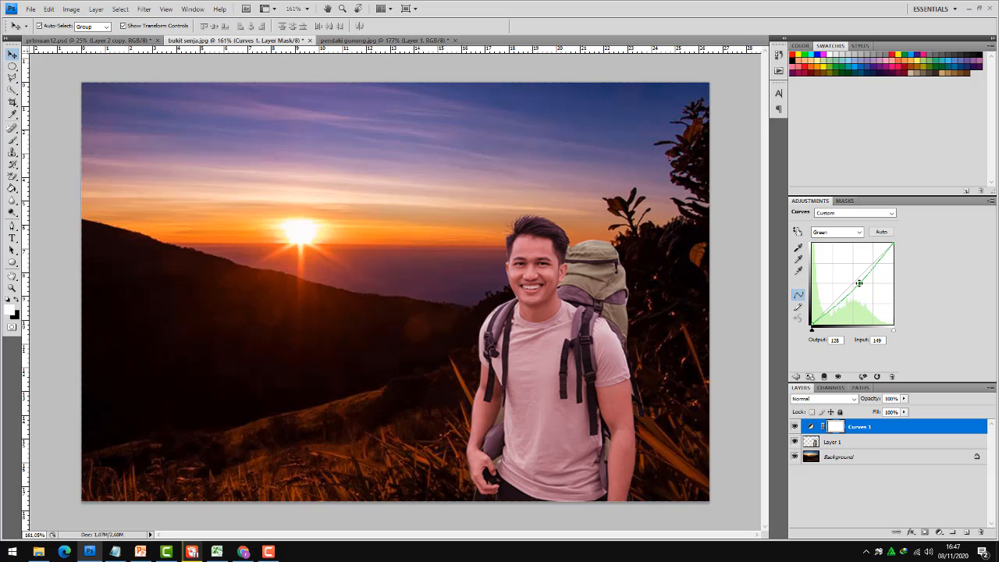
{"action": "left_click_drag", "start_coordinate": [858, 283], "coordinate": [864, 279]}
Step: Lower the Blue channel curve of the Curves 1 adjustment to output 178 at input 202
{"action": "left_click", "coordinate": [858, 232]}
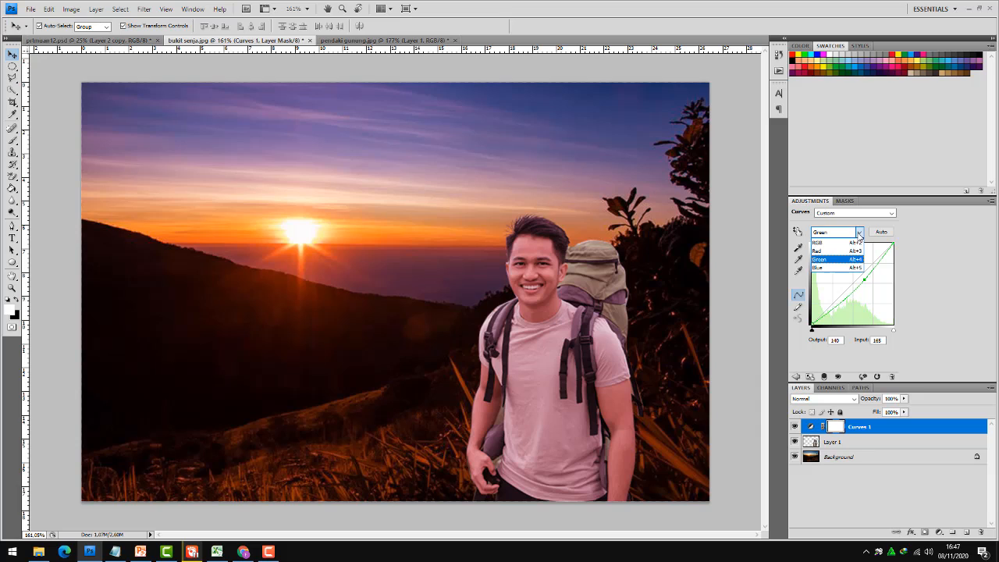
{"action": "left_click", "coordinate": [830, 267]}
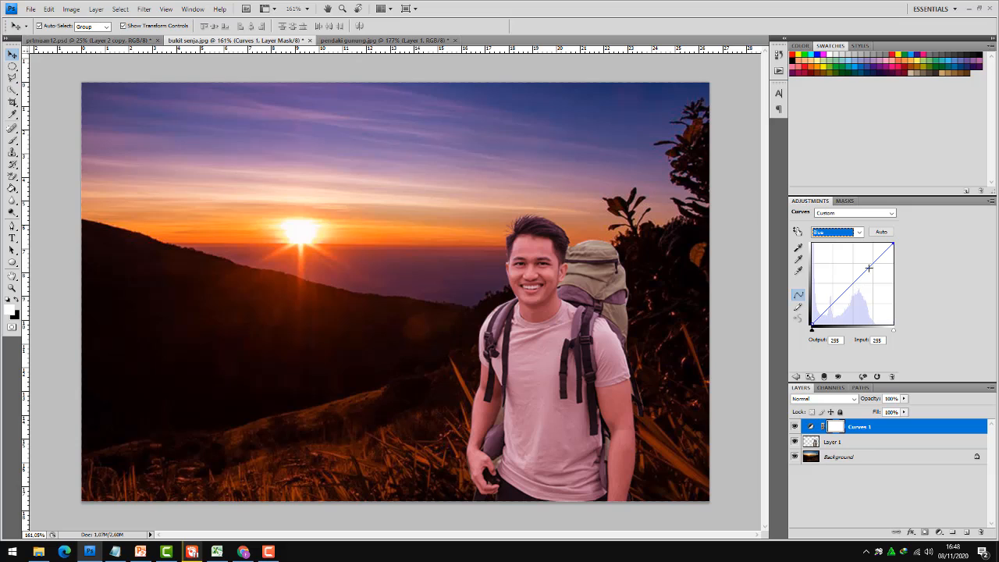
{"action": "left_click", "coordinate": [861, 272]}
{"action": "left_click_drag", "start_coordinate": [861, 272], "coordinate": [863, 266]}
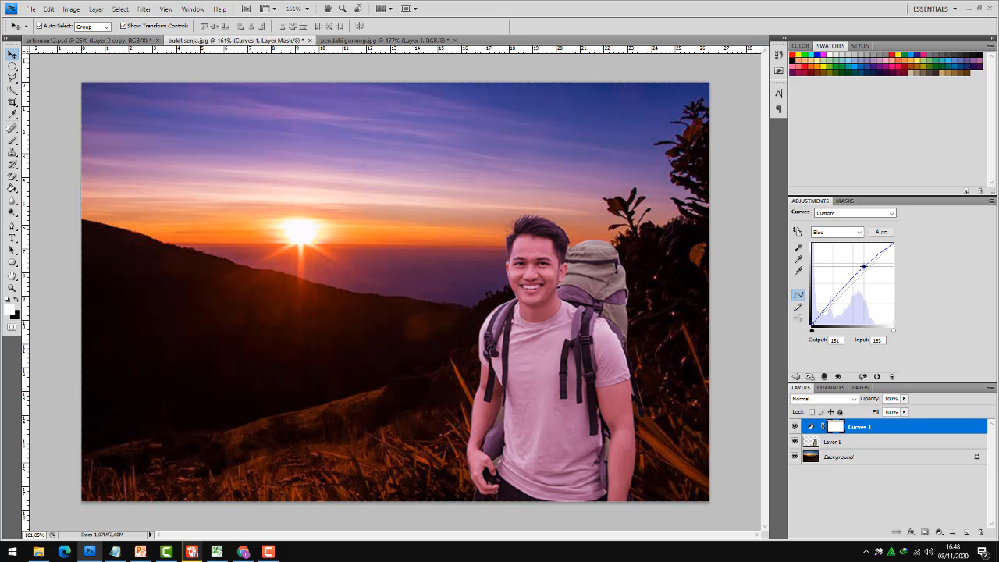
{"action": "left_click_drag", "start_coordinate": [863, 266], "coordinate": [877, 273]}
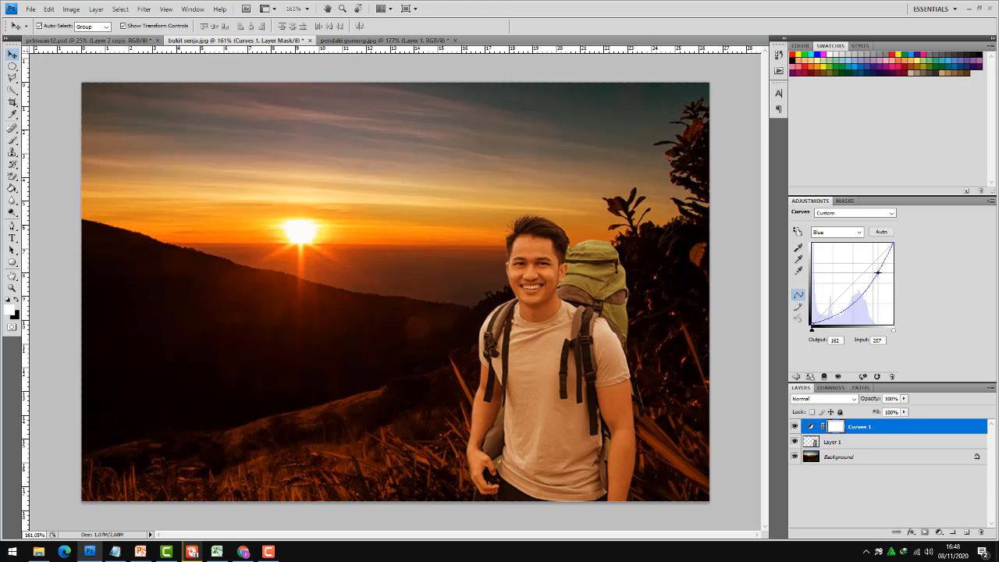
{"action": "mouse_move", "coordinate": [878, 272]}
{"action": "left_mouse_down"}
{"action": "mouse_move", "coordinate": [865, 275]}
{"action": "mouse_move", "coordinate": [876, 267]}
{"action": "left_mouse_up"}
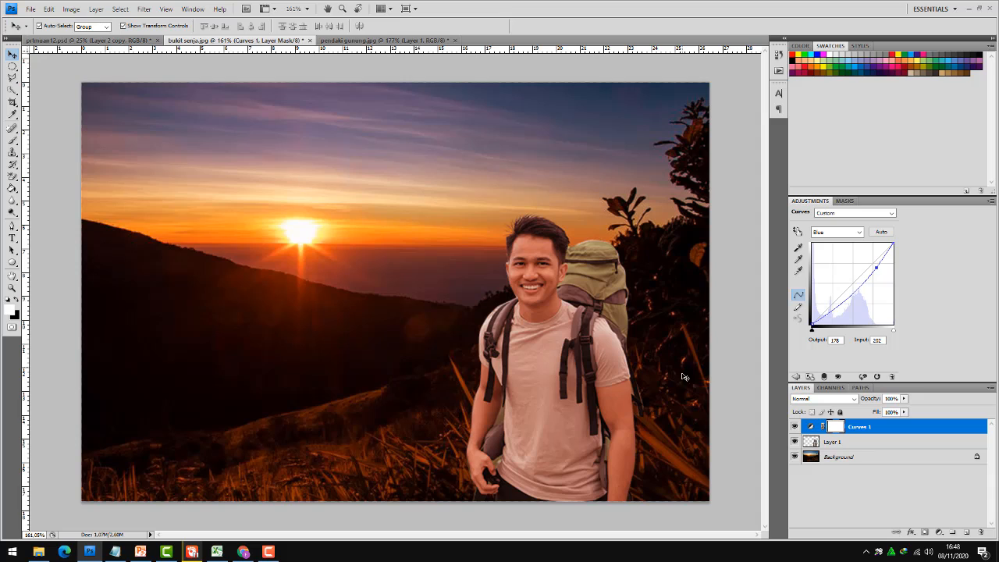
{"action": "left_click", "coordinate": [892, 213]}
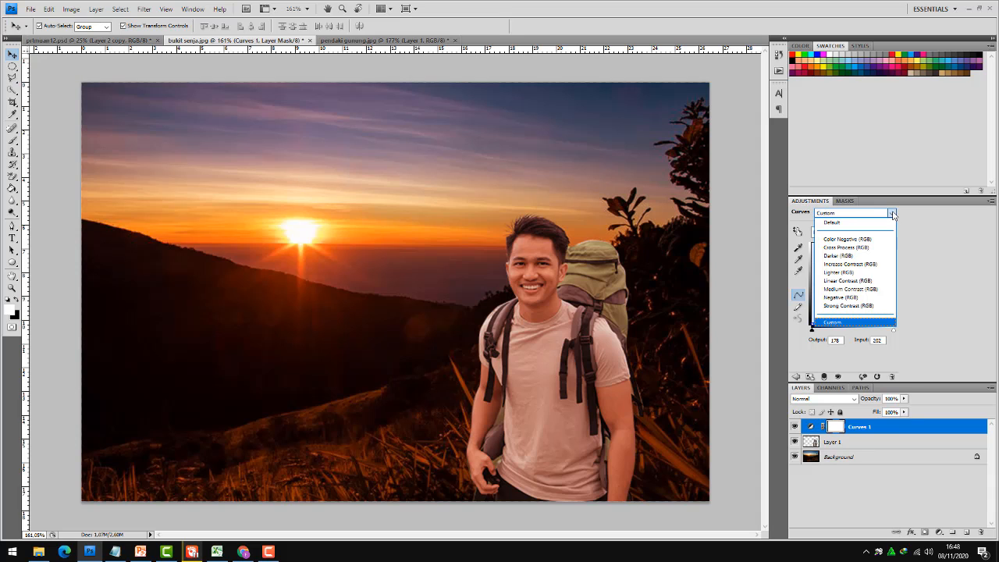
{"action": "left_click", "coordinate": [892, 213]}
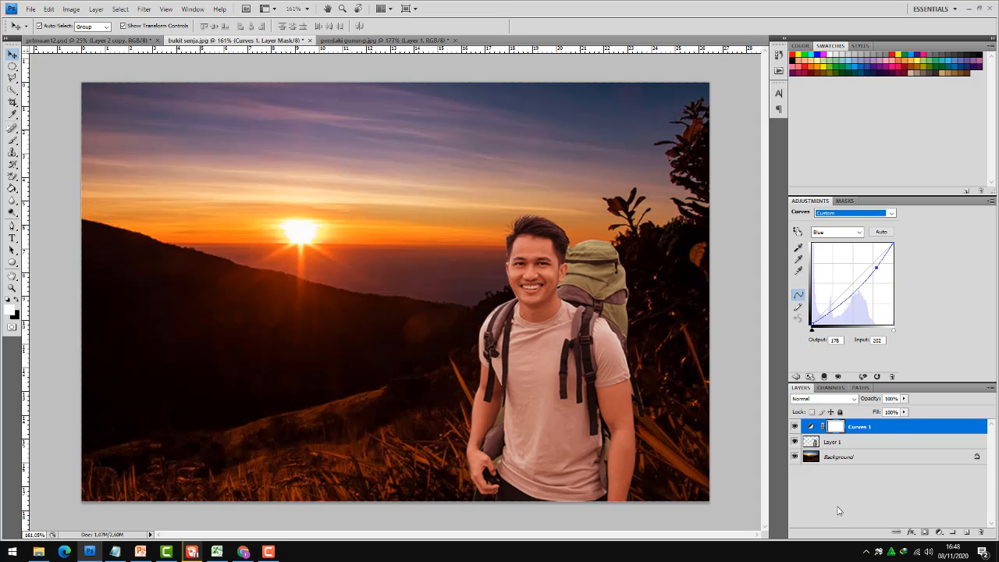
{"action": "left_click", "coordinate": [844, 443]}
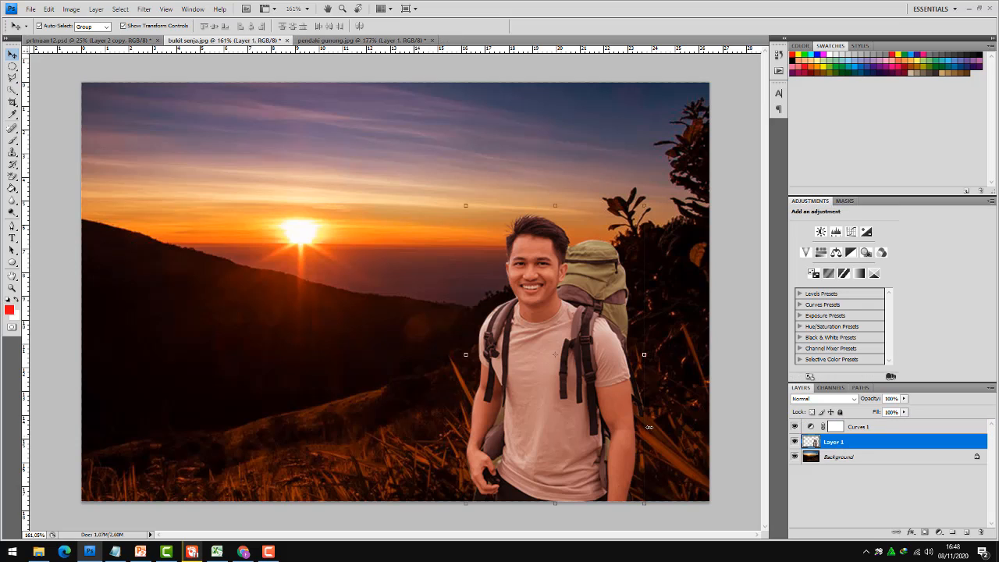
{"action": "left_click", "coordinate": [314, 379]}
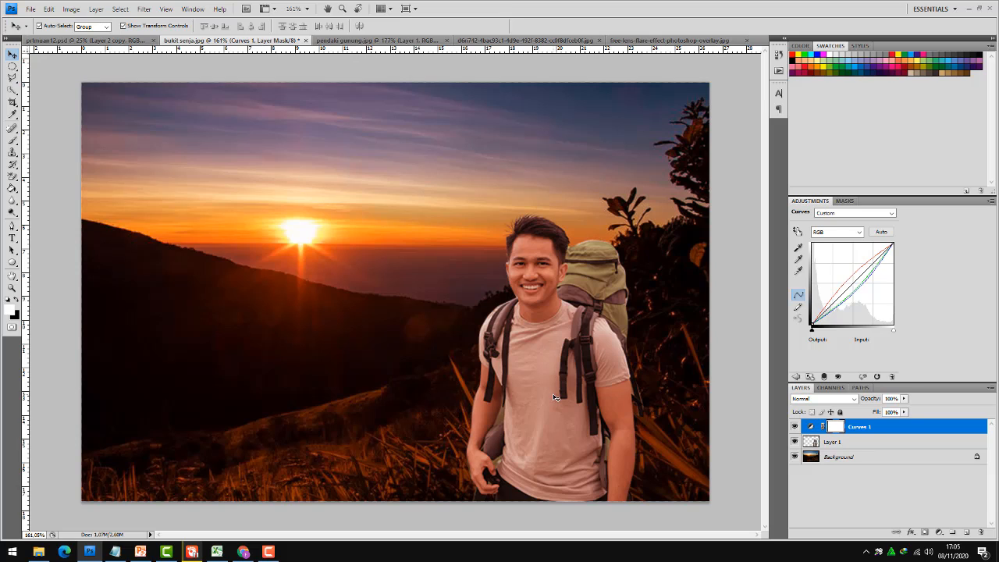
Step: Move the hiker on Layer 1 slightly left towards the sun, keeping him flush with the photo's lower edge
{"action": "left_click", "coordinate": [552, 394]}
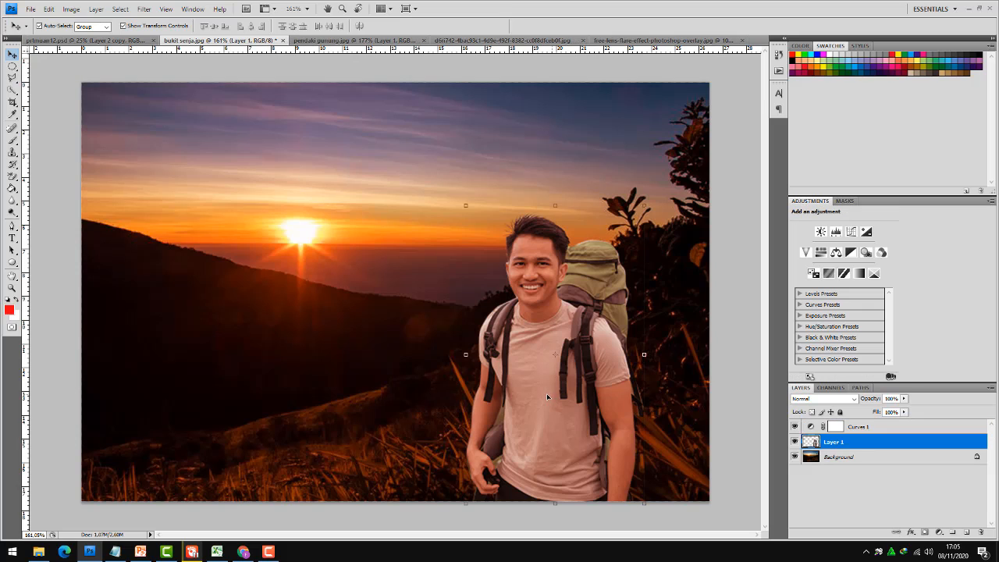
{"action": "left_click_drag", "start_coordinate": [552, 393], "coordinate": [513, 393]}
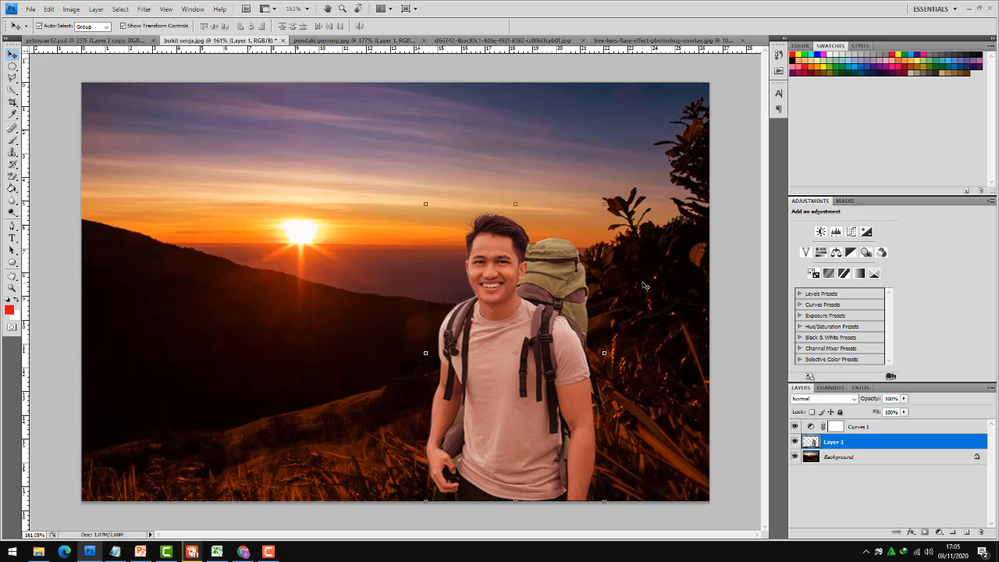
{"action": "left_click", "coordinate": [256, 296]}
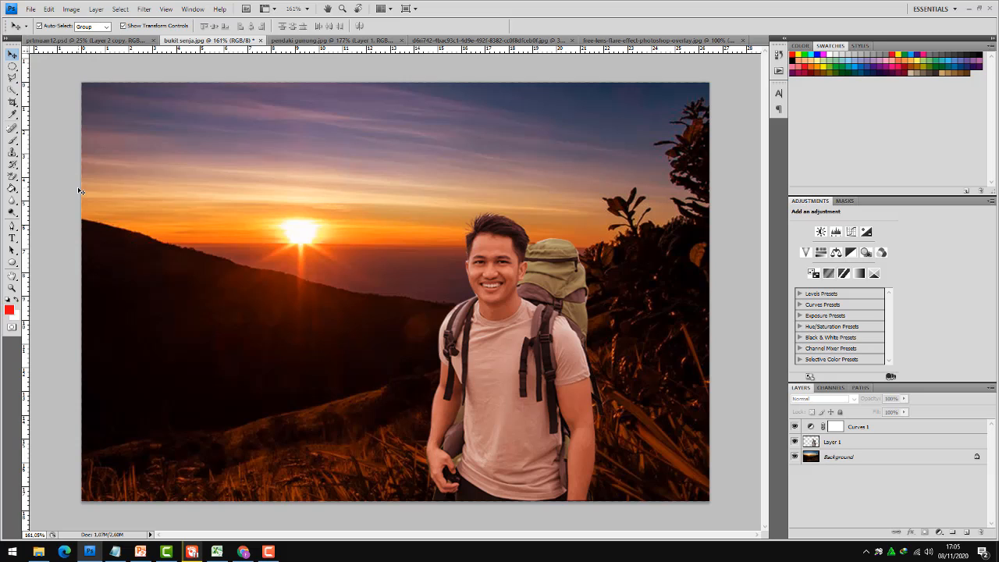
Step: Bring the orange lens flare layer into bukit senja.jpg and place it above the Curves 1 layer
{"action": "left_click", "coordinate": [469, 41]}
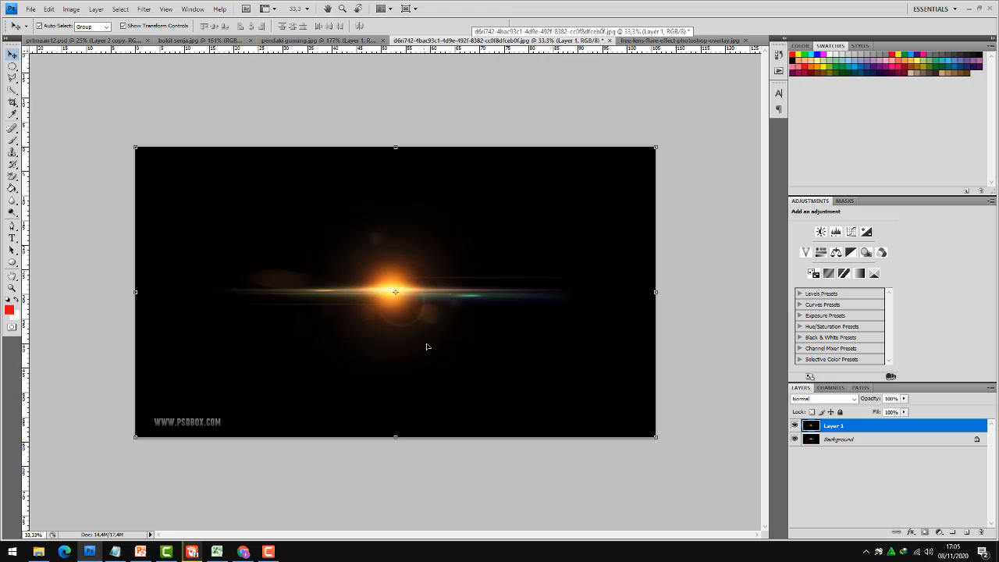
{"action": "left_click_drag", "start_coordinate": [495, 360], "coordinate": [175, 304]}
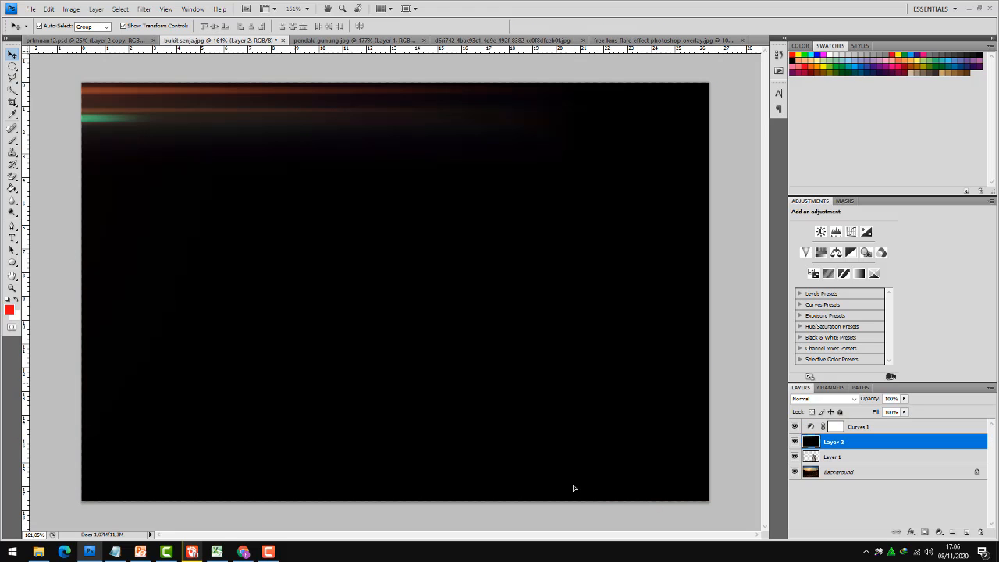
{"action": "left_click_drag", "start_coordinate": [847, 445], "coordinate": [844, 426]}
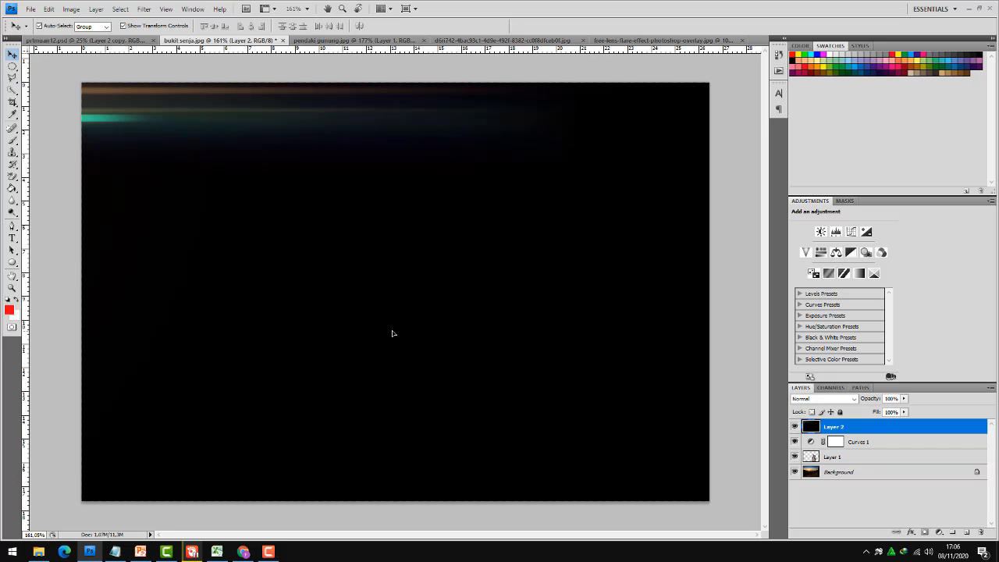
Step: Scale the lens flare layer down to about 21.9% width and 21.4% height and position it over the middle of the photo
{"action": "key", "text": "ctrl+t"}
{"action": "scroll", "coordinate": [332, 326], "scroll_direction": "down", "scroll_amount": 4}
{"action": "scroll", "coordinate": [333, 327], "scroll_direction": "down", "scroll_amount": 1}
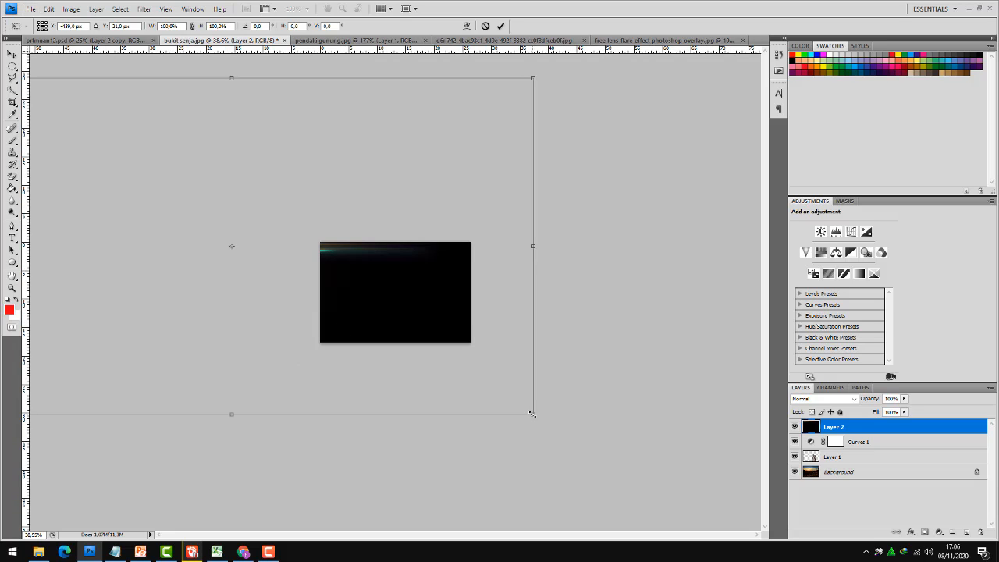
{"action": "left_click_drag", "start_coordinate": [532, 414], "coordinate": [446, 328]}
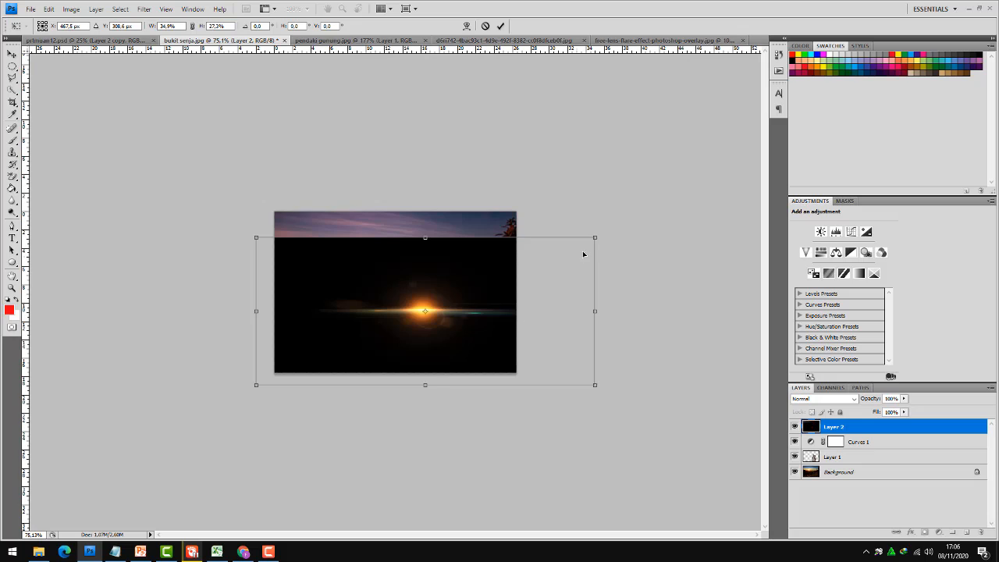
{"action": "scroll", "coordinate": [583, 255], "scroll_direction": "up", "scroll_amount": 2}
{"action": "left_click_drag", "start_coordinate": [640, 407], "coordinate": [559, 386]}
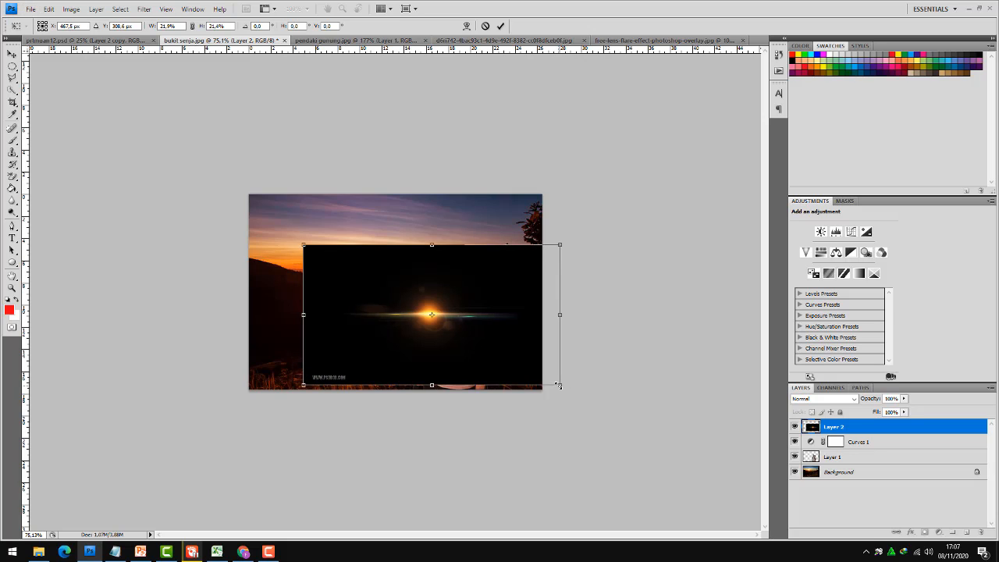
{"action": "left_click_drag", "start_coordinate": [516, 361], "coordinate": [465, 328]}
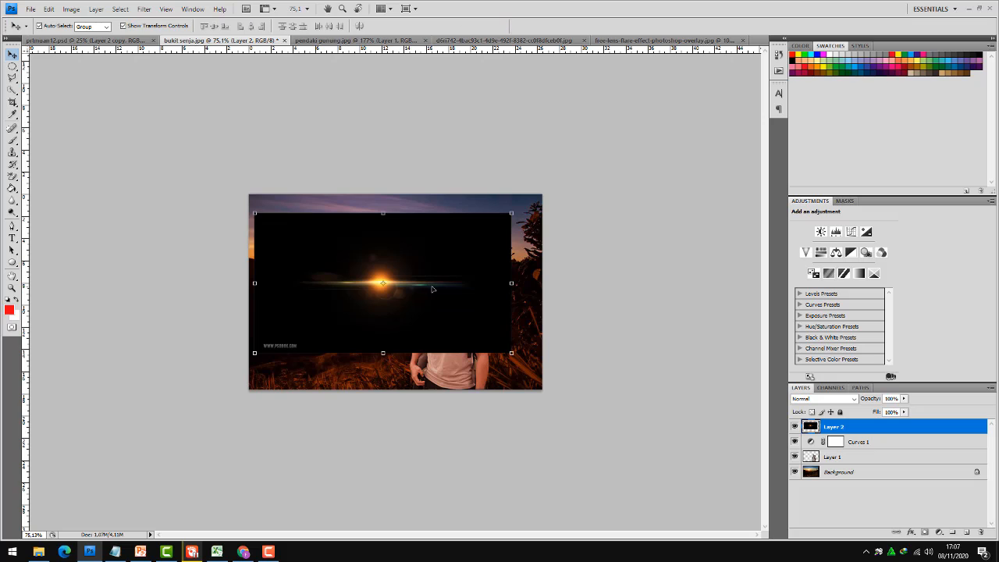
{"action": "scroll", "coordinate": [432, 289], "scroll_direction": "up", "scroll_amount": 4}
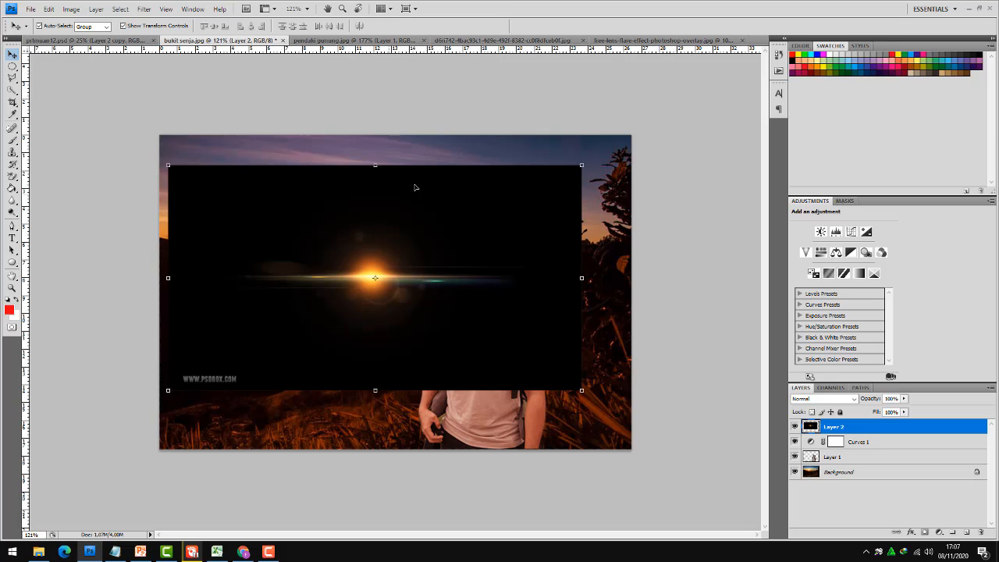
{"action": "left_click_drag", "start_coordinate": [432, 232], "coordinate": [448, 221]}
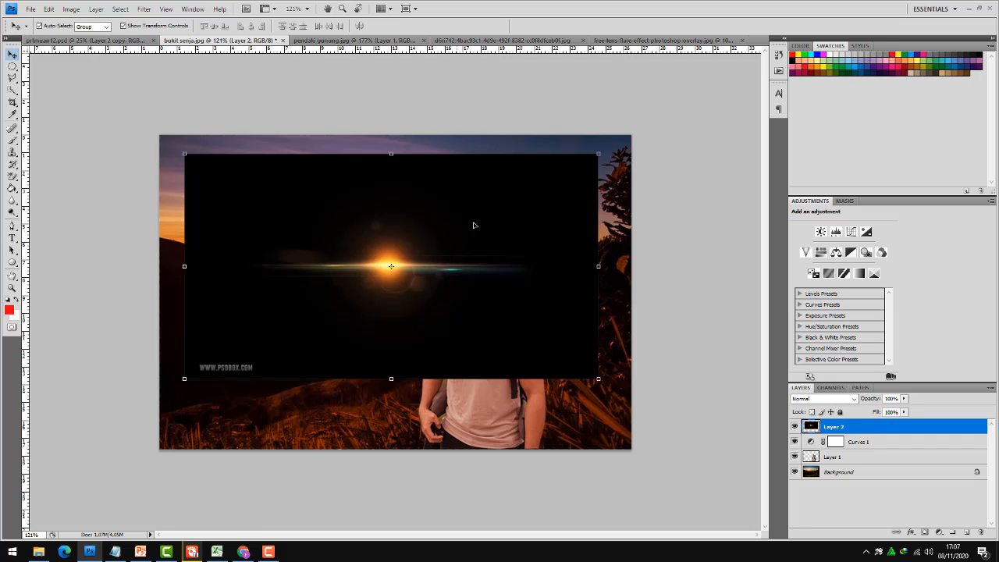
Step: Set the lens flare layer's blend mode to Screen and move the flare onto the sun
{"action": "left_click", "coordinate": [854, 399]}
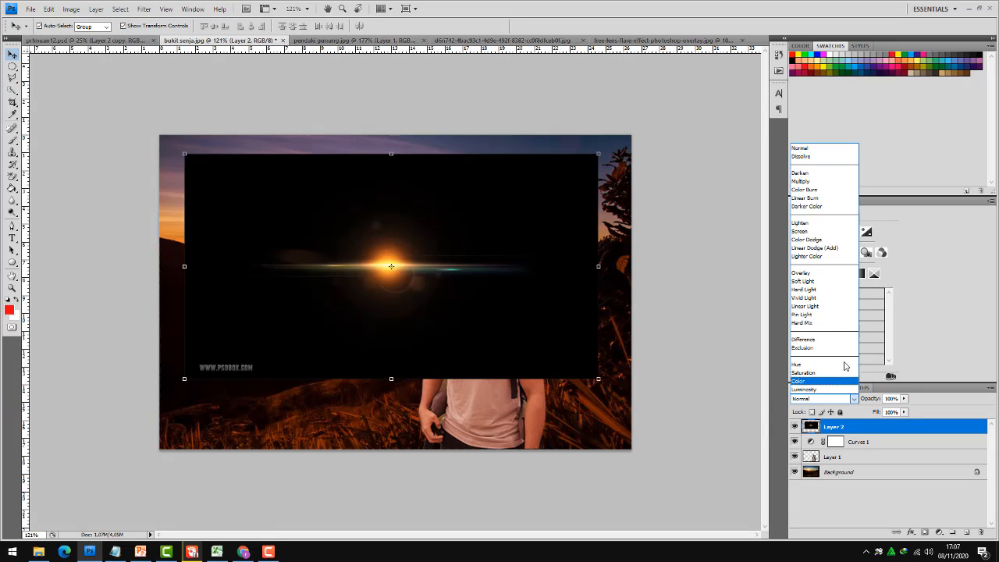
{"action": "left_click", "coordinate": [815, 232]}
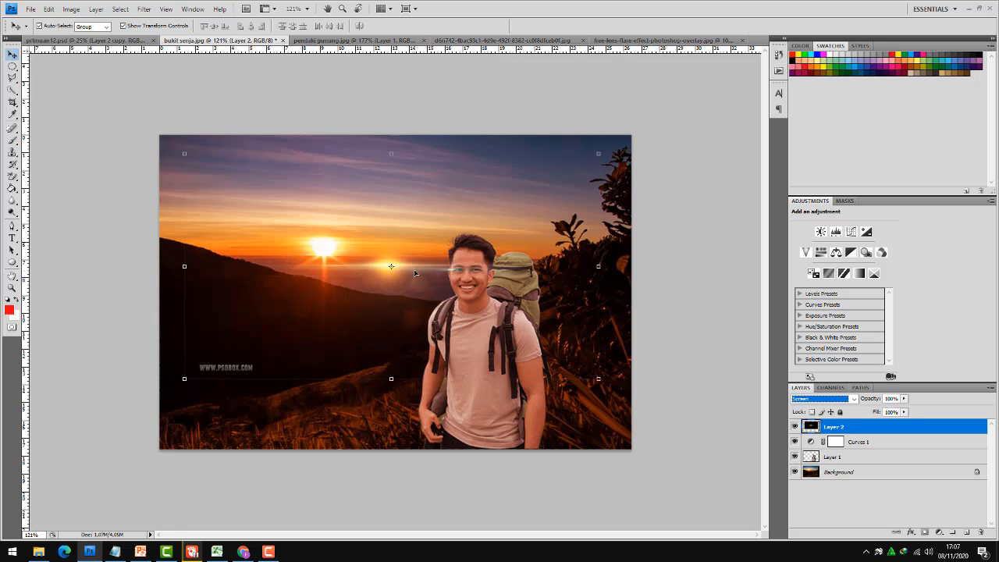
{"action": "left_click_drag", "start_coordinate": [413, 271], "coordinate": [343, 260]}
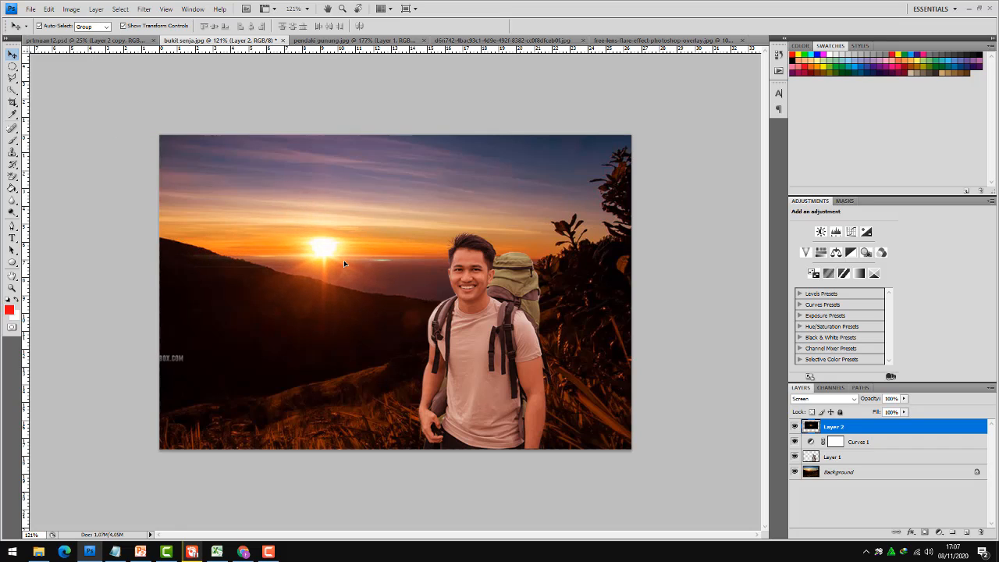
Step: Enlarge the lens flare to about 124.8% width and 135.5% height and recentre it on the sun
{"action": "key", "text": "ctrl+t"}
{"action": "left_click_drag", "start_coordinate": [528, 370], "coordinate": [630, 450]}
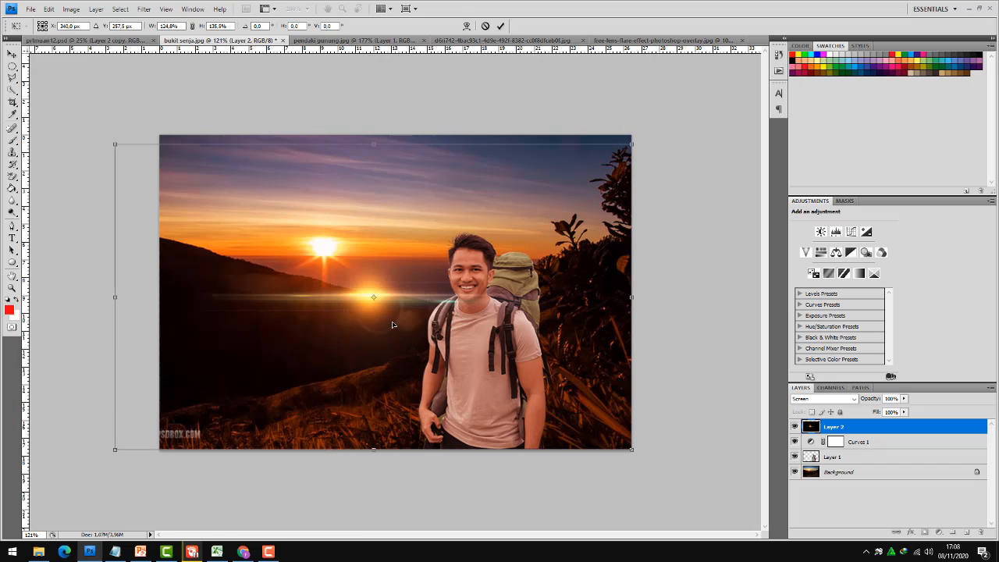
{"action": "left_click_drag", "start_coordinate": [390, 319], "coordinate": [354, 275]}
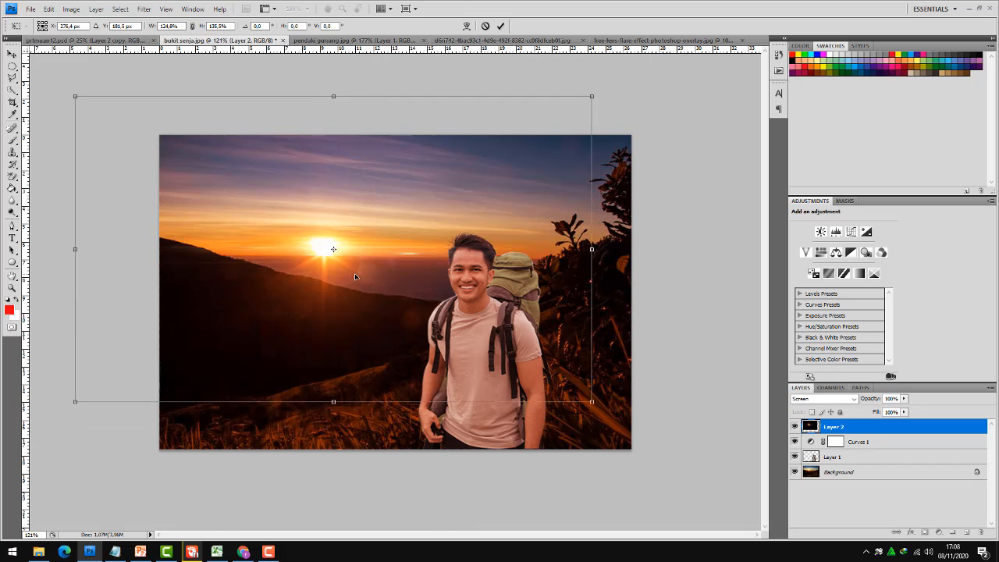
{"action": "key", "text": "Return"}
{"action": "left_click", "coordinate": [683, 364]}
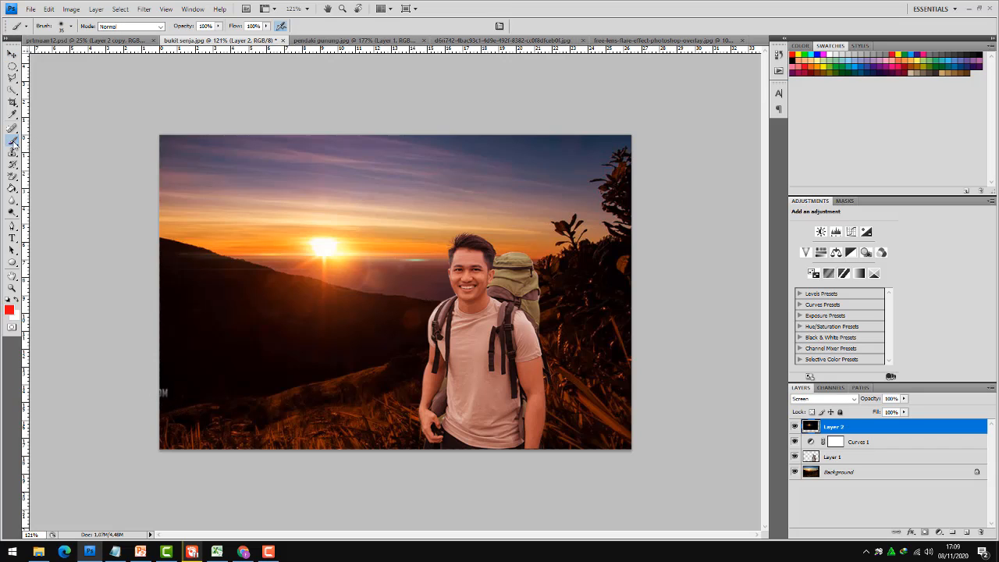
Step: Paint out the leftover watermark text at the photo's left edge on the lens flare layer with a black brush
{"action": "right_click", "coordinate": [13, 141]}
{"action": "left_click", "coordinate": [45, 142]}
{"action": "left_click", "coordinate": [9, 309]}
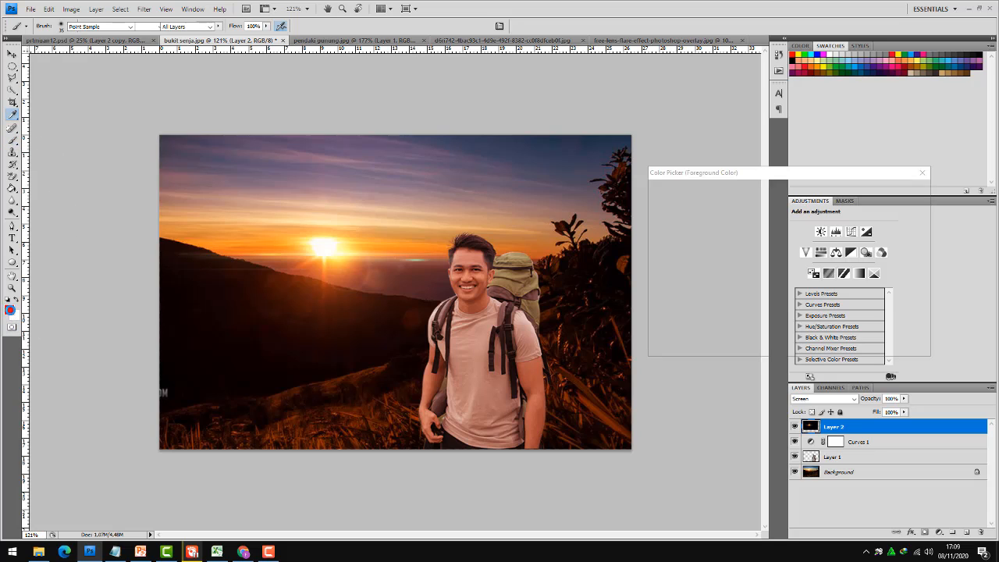
{"action": "left_click", "coordinate": [655, 327]}
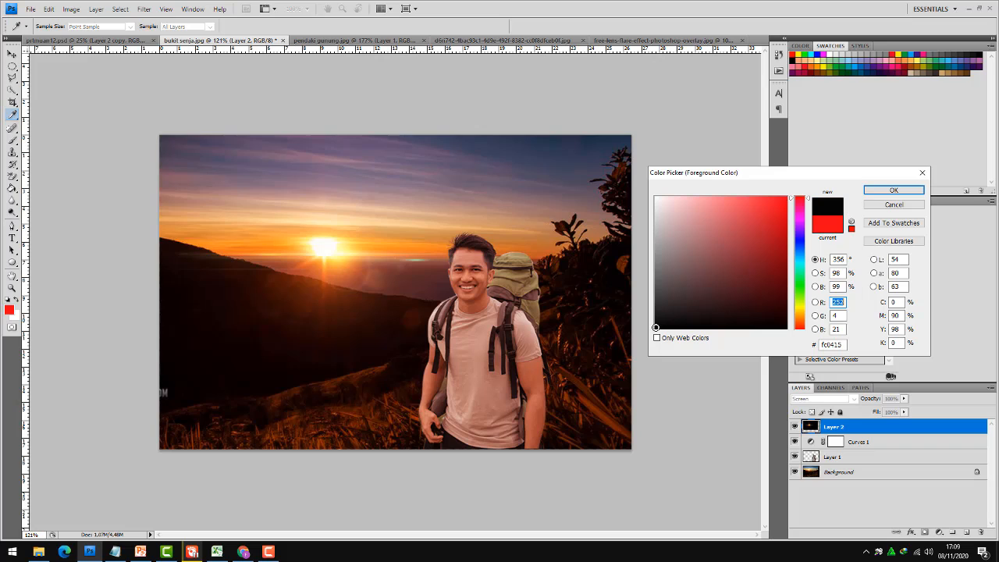
{"action": "left_click", "coordinate": [893, 191]}
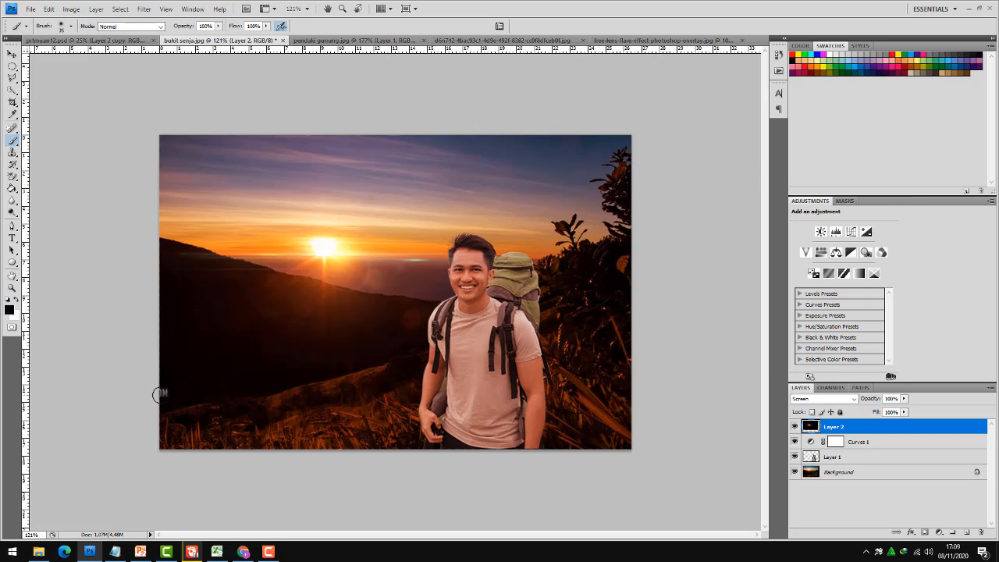
{"action": "left_click_drag", "start_coordinate": [163, 393], "coordinate": [163, 396]}
Step: Nudge the hiker on Layer 1 slightly left towards the sun, keeping his height in the photo, and deselect the layer
{"action": "left_click", "coordinate": [12, 52]}
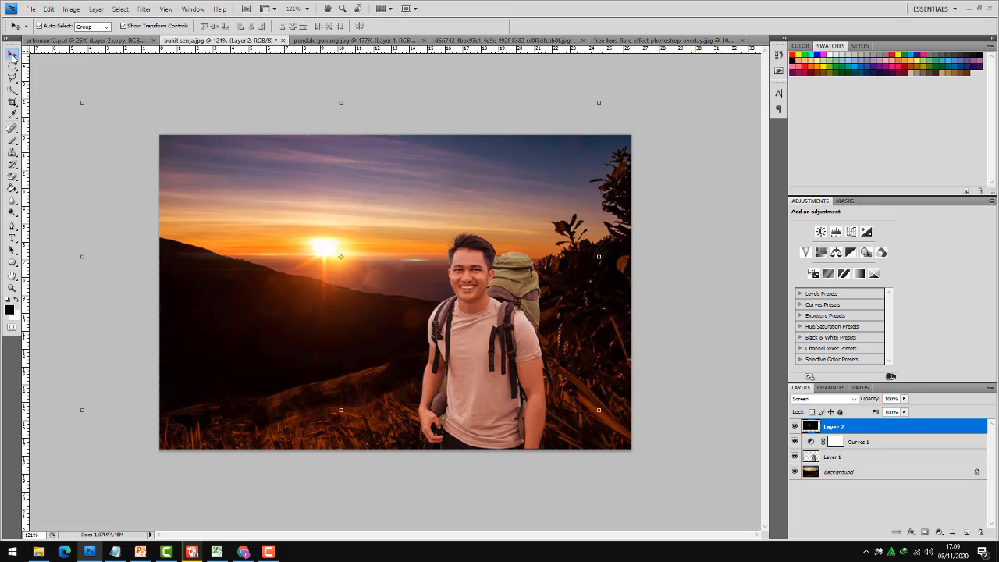
{"action": "left_click", "coordinate": [865, 458]}
{"action": "left_click", "coordinate": [865, 458]}
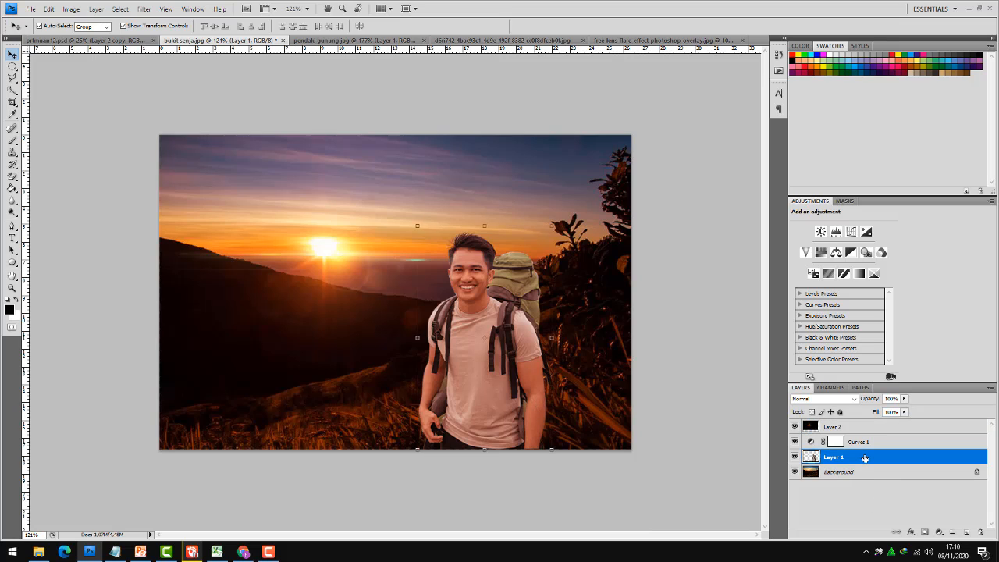
{"action": "key", "text": "Left"}
{"action": "key", "text": "Left"}
{"action": "key", "text": "Left"}
{"action": "key", "text": "Left"}
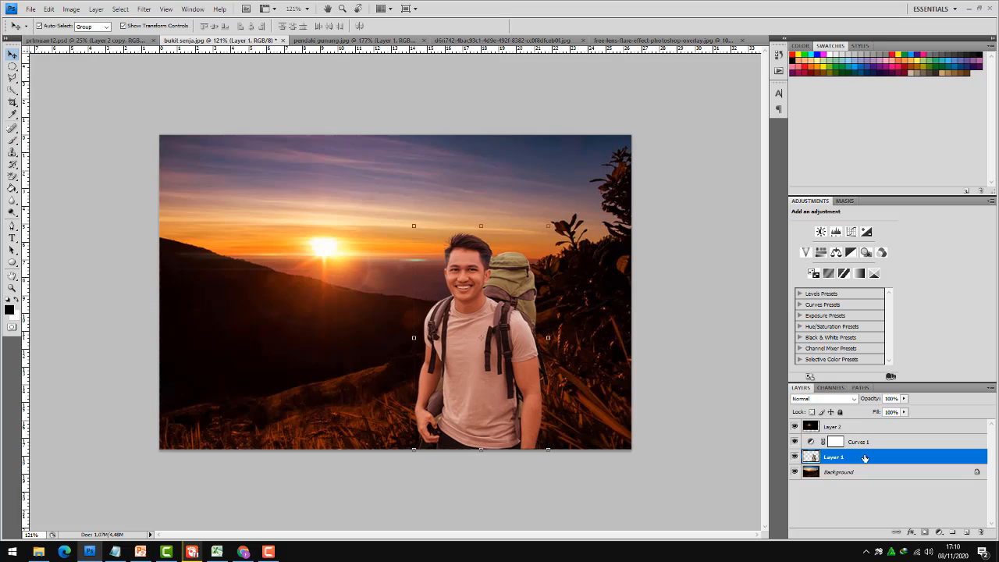
{"action": "key", "text": "Left"}
{"action": "key", "text": "Left"}
{"action": "key", "text": "Left"}
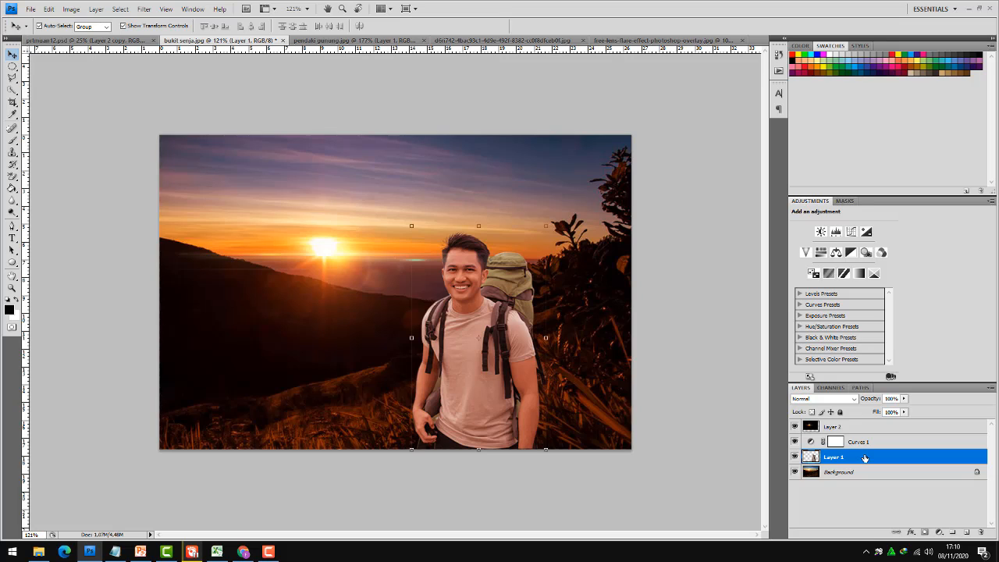
{"action": "key", "text": "Left"}
{"action": "key", "text": "Left"}
{"action": "key", "text": "Left"}
{"action": "key", "text": "Left"}
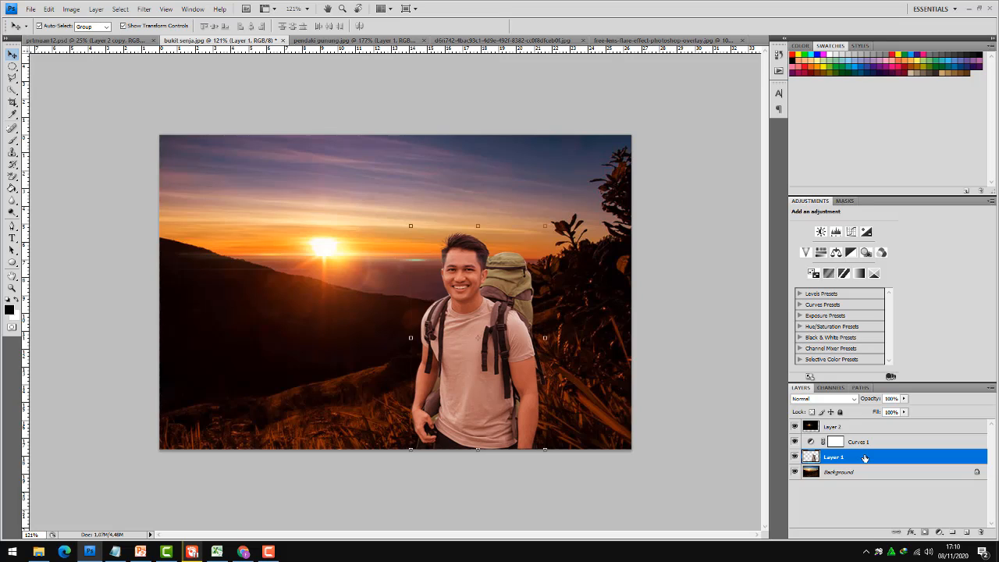
{"action": "key", "text": "Left"}
{"action": "key", "text": "Left"}
{"action": "key", "text": "Left"}
{"action": "key", "text": "Left"}
{"action": "key", "text": "Left"}
{"action": "key", "text": "Left"}
{"action": "key", "text": "Left"}
{"action": "key", "text": "Left"}
{"action": "key", "text": "Left"}
{"action": "key", "text": "Left"}
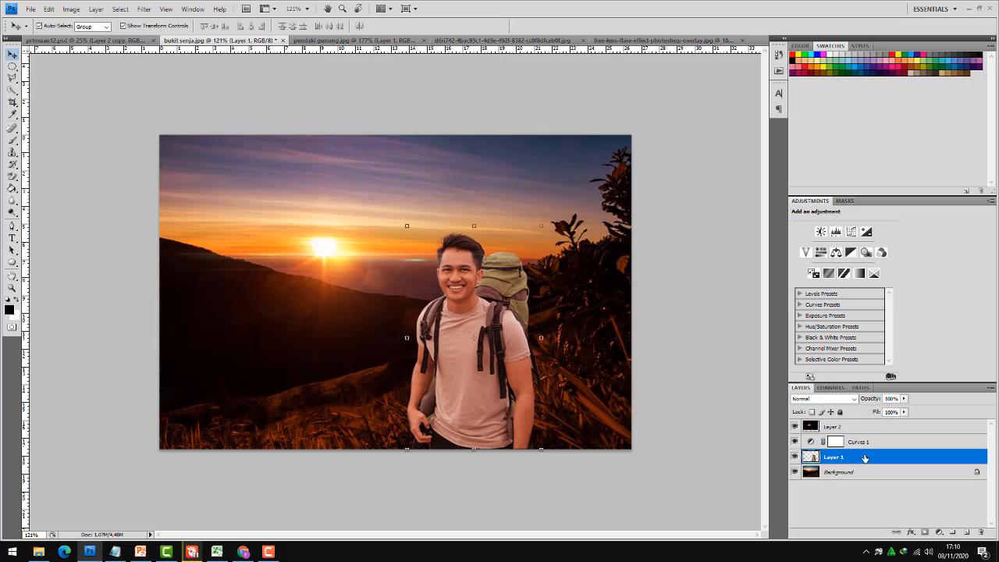
{"action": "left_click", "coordinate": [693, 256]}
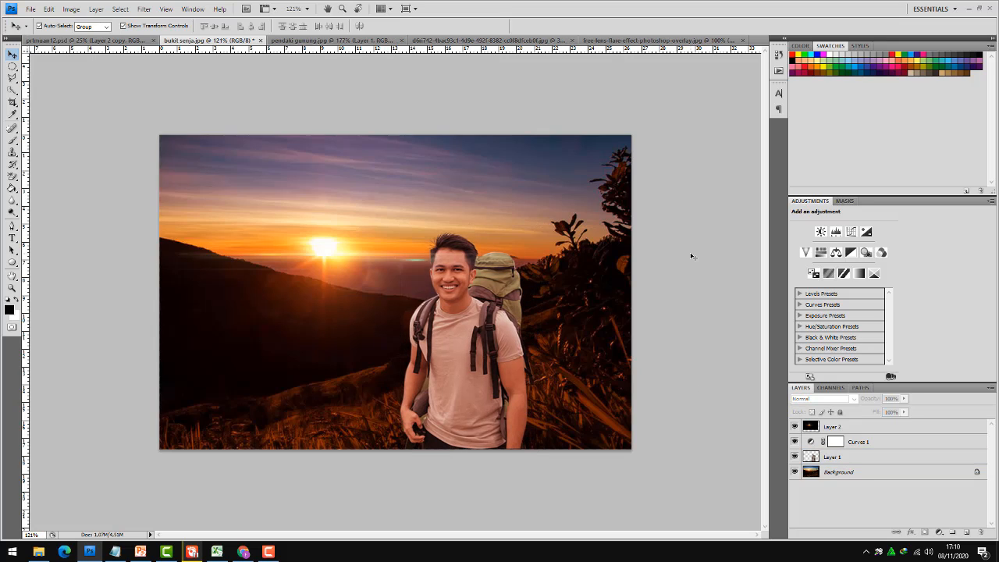